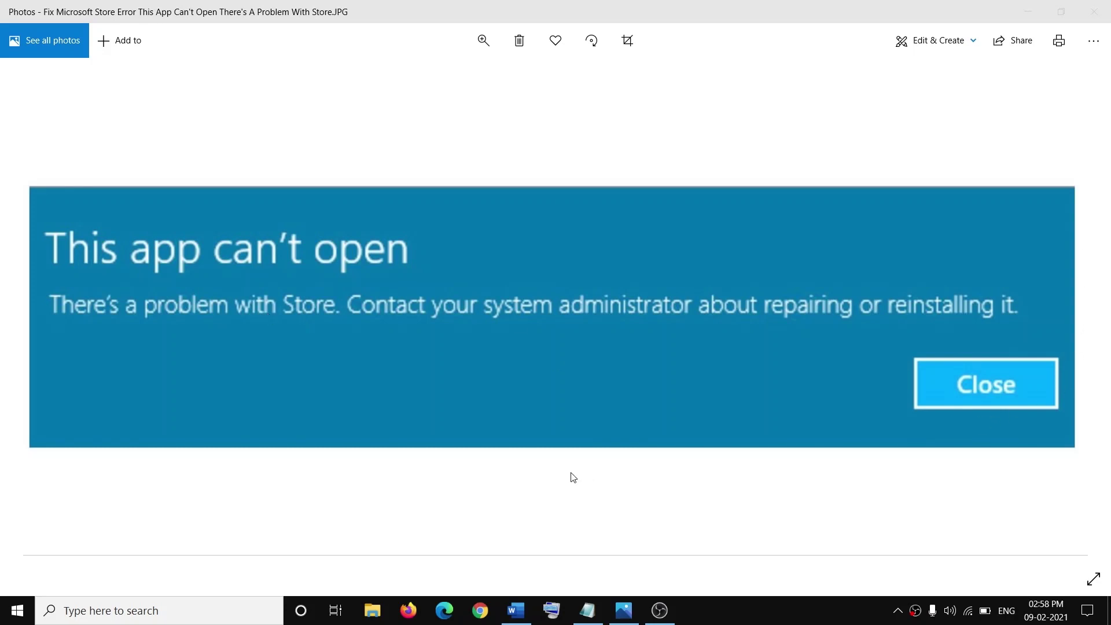
Step: Switch to the Word document listing the fixes and highlight the first one, clearing the store cache with wsreset
{"action": "left_click", "coordinate": [516, 611]}
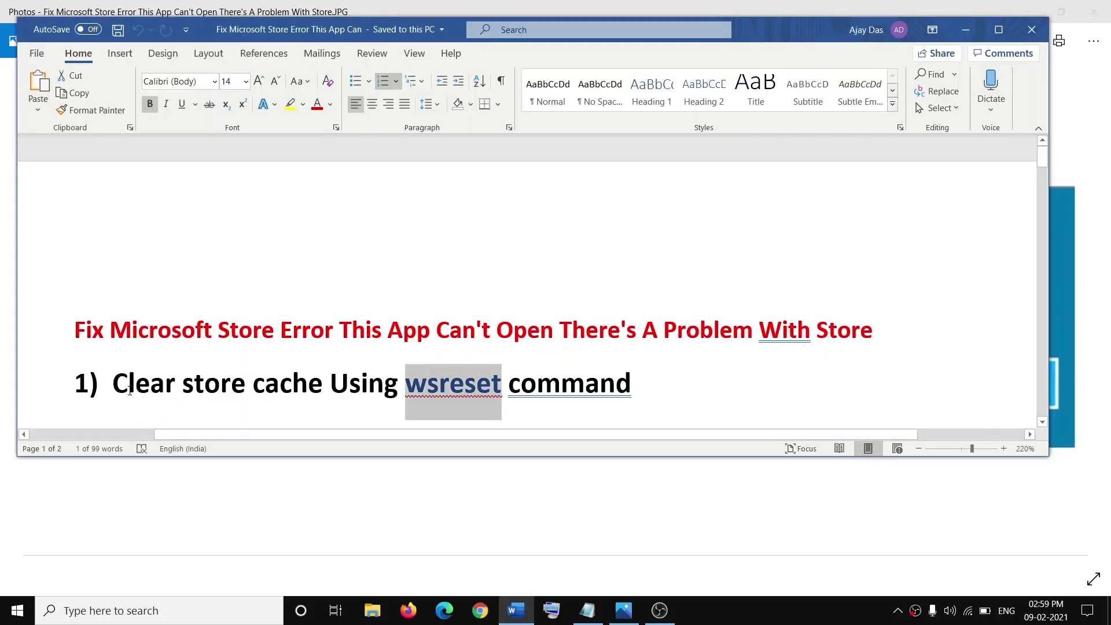
{"action": "left_click_drag", "start_coordinate": [116, 387], "coordinate": [329, 386]}
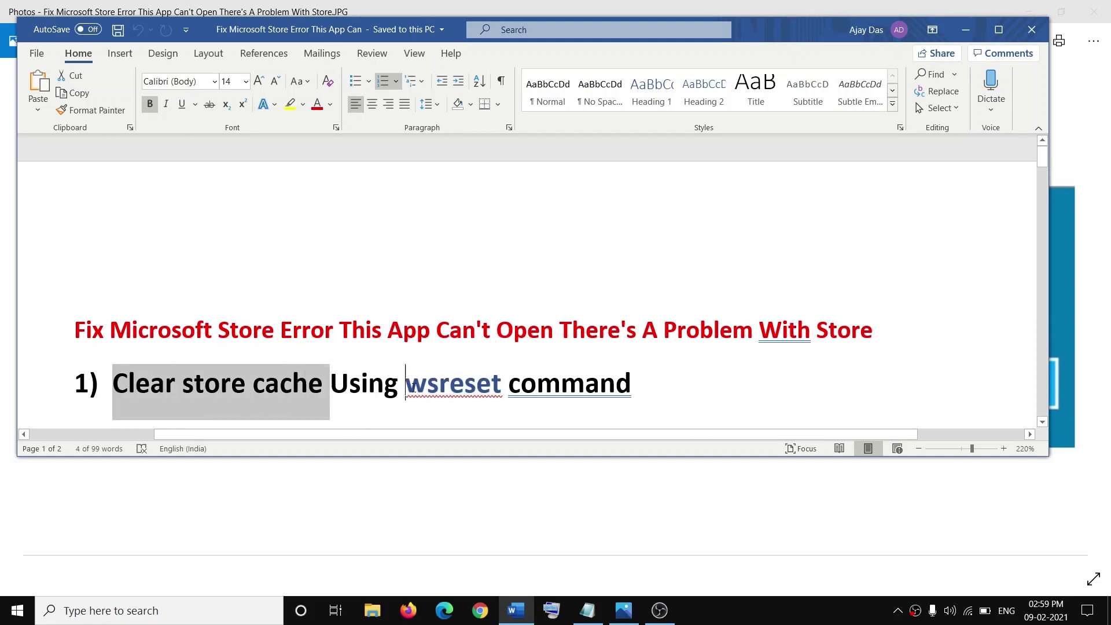
{"action": "left_click_drag", "start_coordinate": [406, 386], "coordinate": [501, 391]}
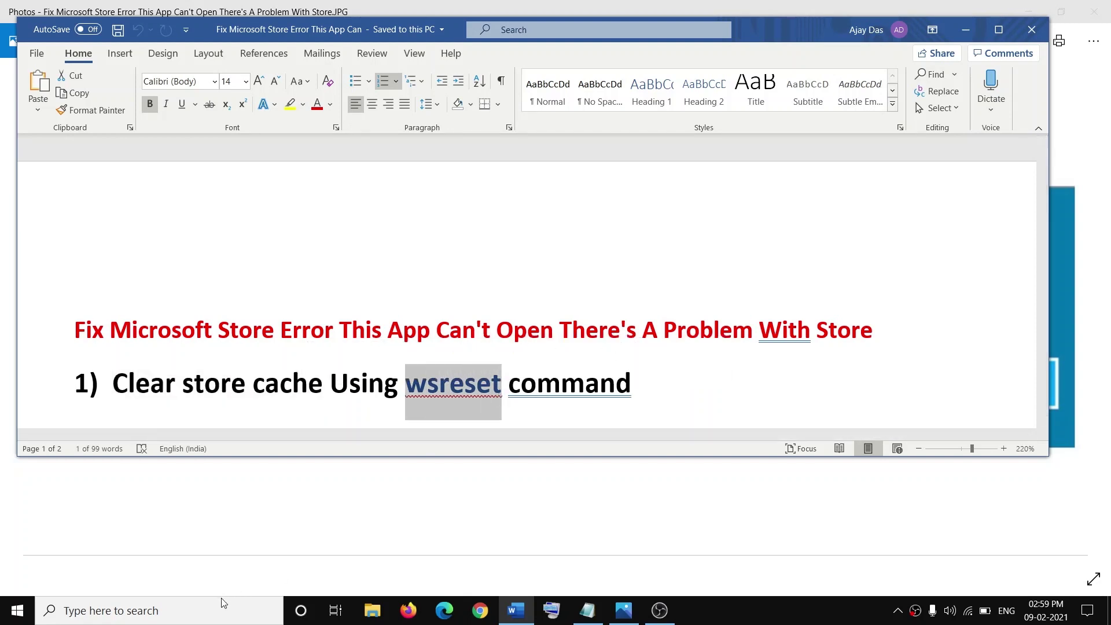
Step: Find wsreset in Windows search, run it as administrator, and close the Microsoft Store window that it opens
{"action": "left_click", "coordinate": [189, 620]}
{"action": "type", "text": "wsre"}
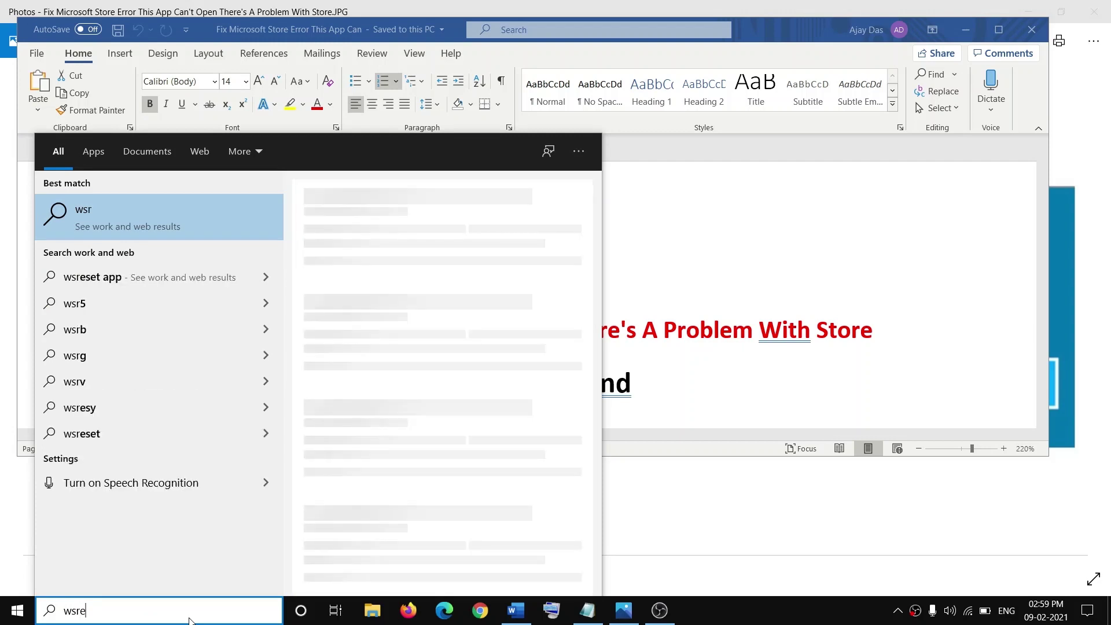
{"action": "type", "text": "set"}
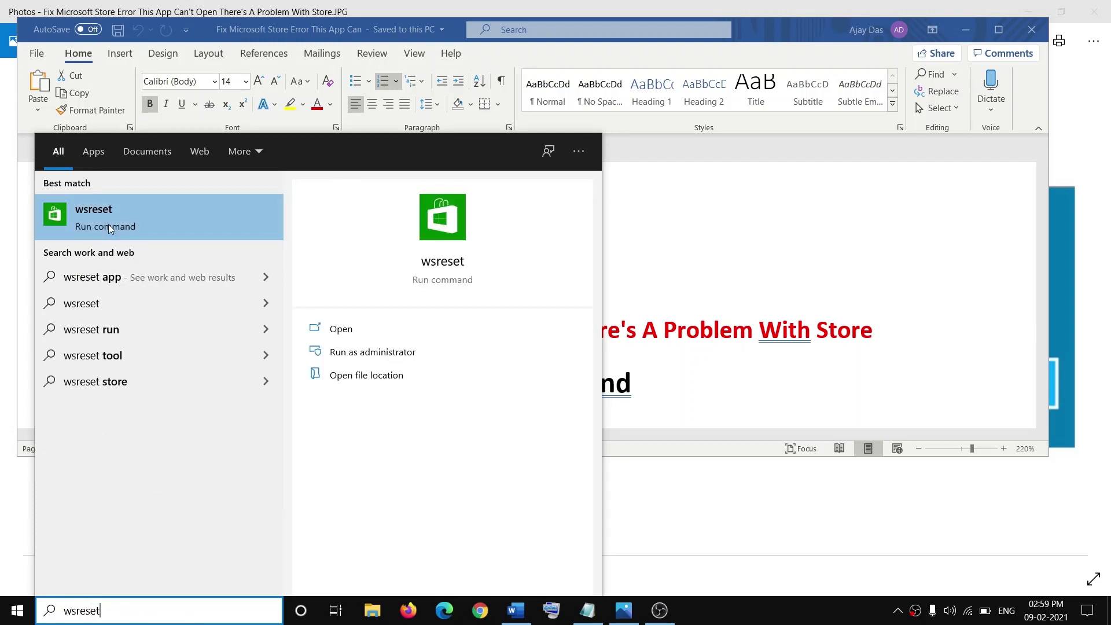
{"action": "right_click", "coordinate": [106, 215]}
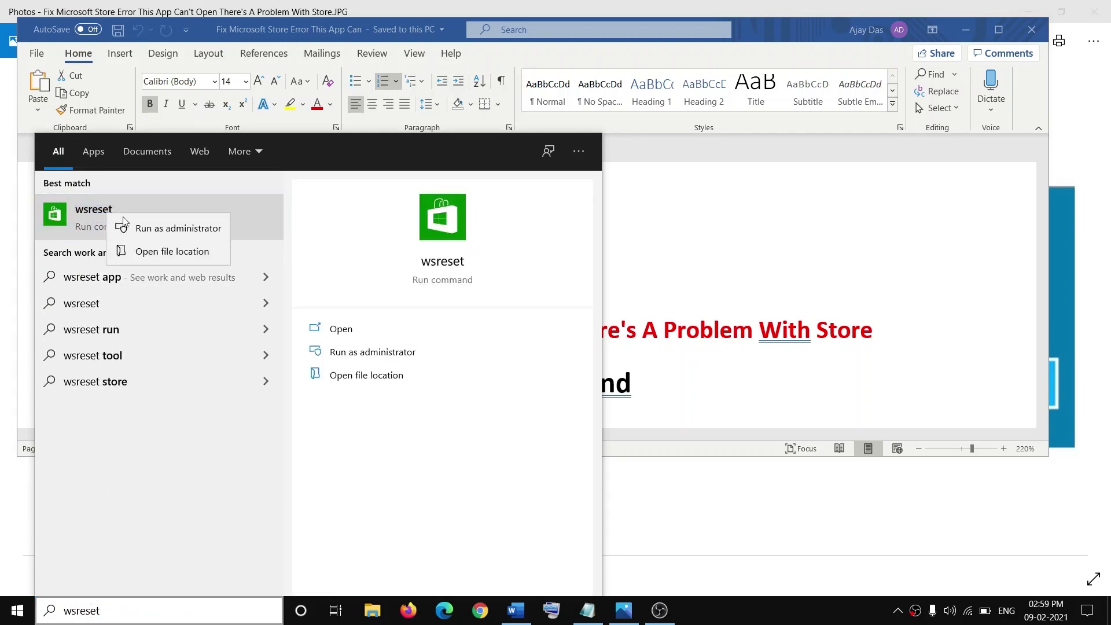
{"action": "left_click", "coordinate": [193, 230]}
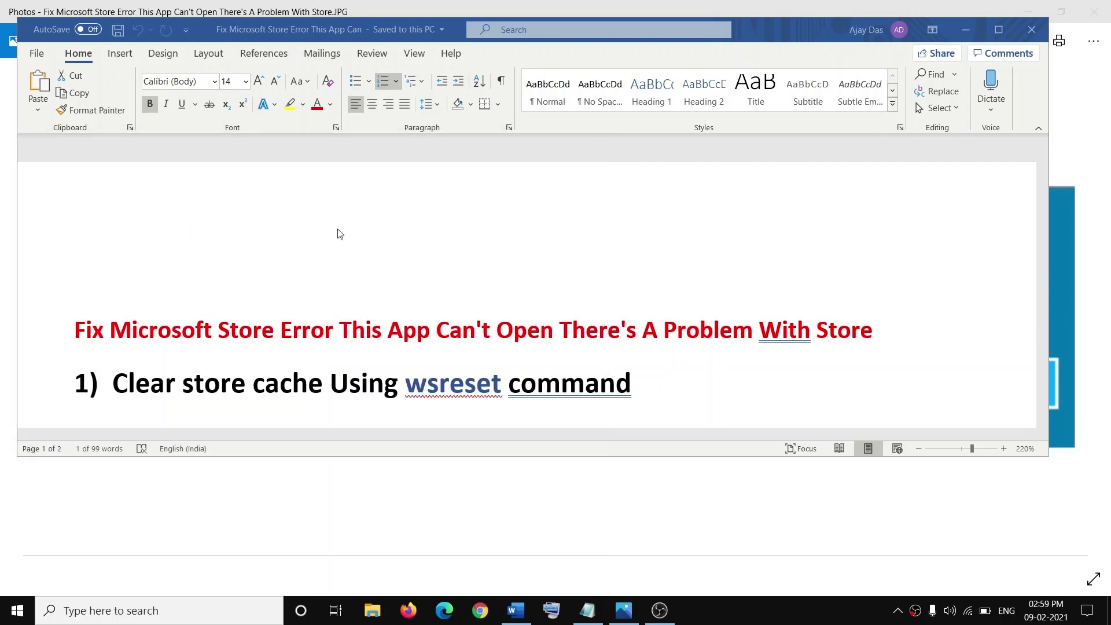
{"action": "left_click_drag", "start_coordinate": [431, 144], "coordinate": [580, 147]}
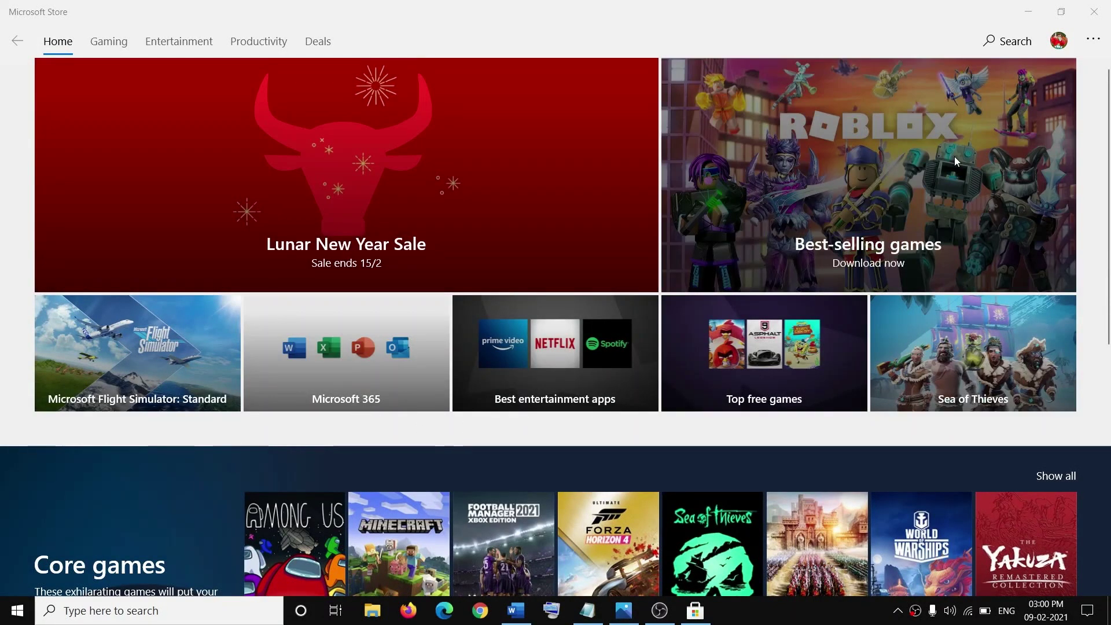
{"action": "left_click", "coordinate": [1090, 15]}
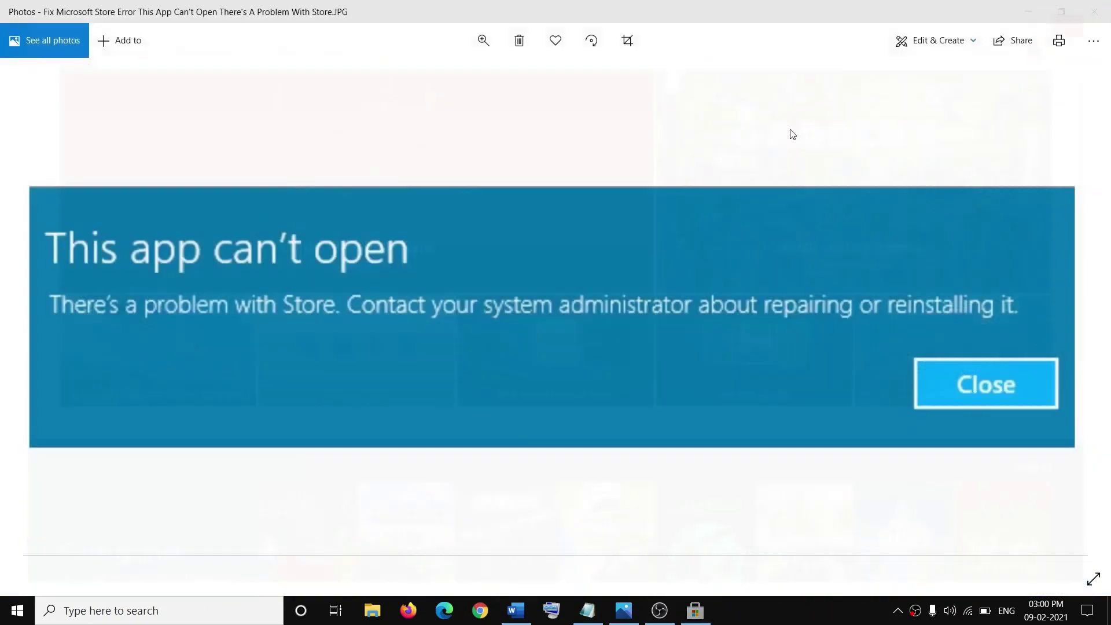
Step: Highlight the Update Windows 10 fix in the Word document and check Windows Update in Settings for available updates
{"action": "key", "text": "alt+Tab"}
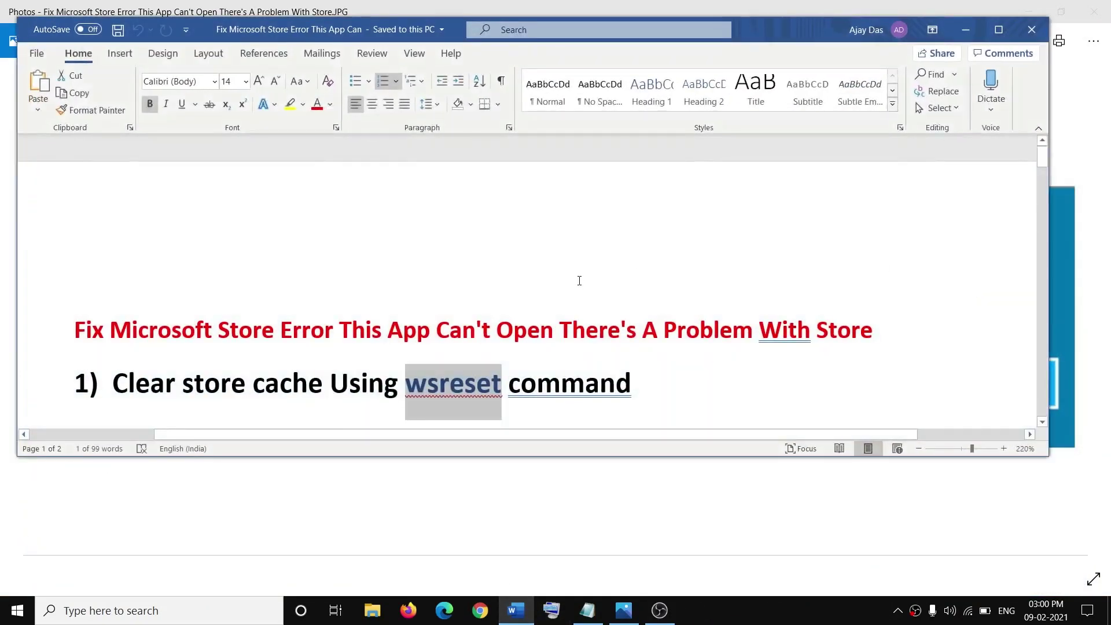
{"action": "scroll", "coordinate": [578, 280], "scroll_direction": "down", "scroll_amount": 3}
{"action": "left_click_drag", "start_coordinate": [116, 335], "coordinate": [370, 345]}
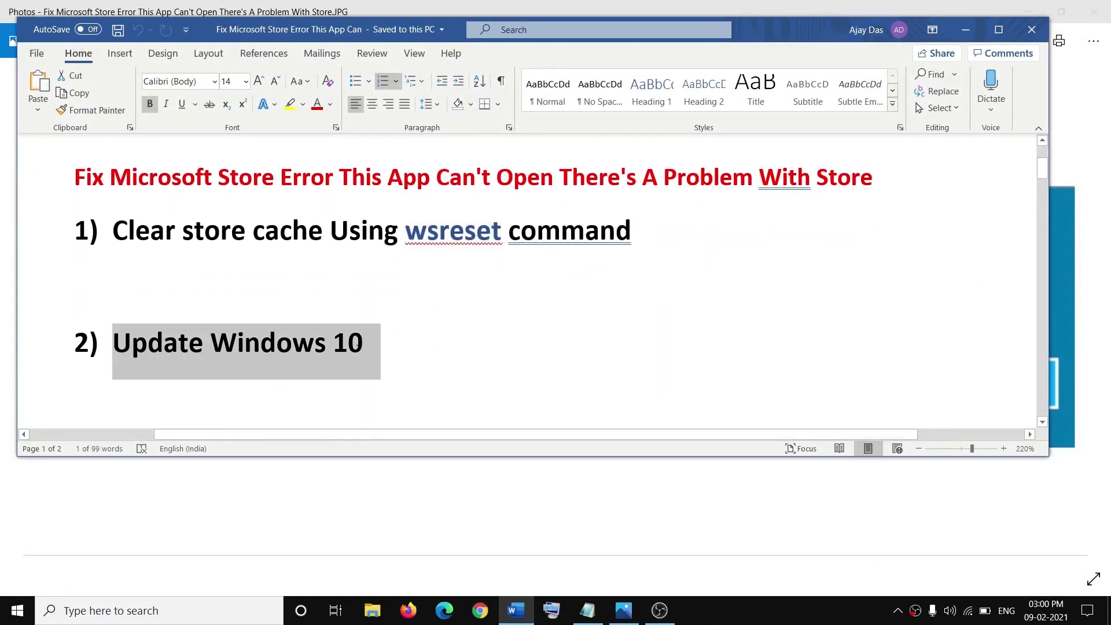
{"action": "left_click", "coordinate": [17, 611]}
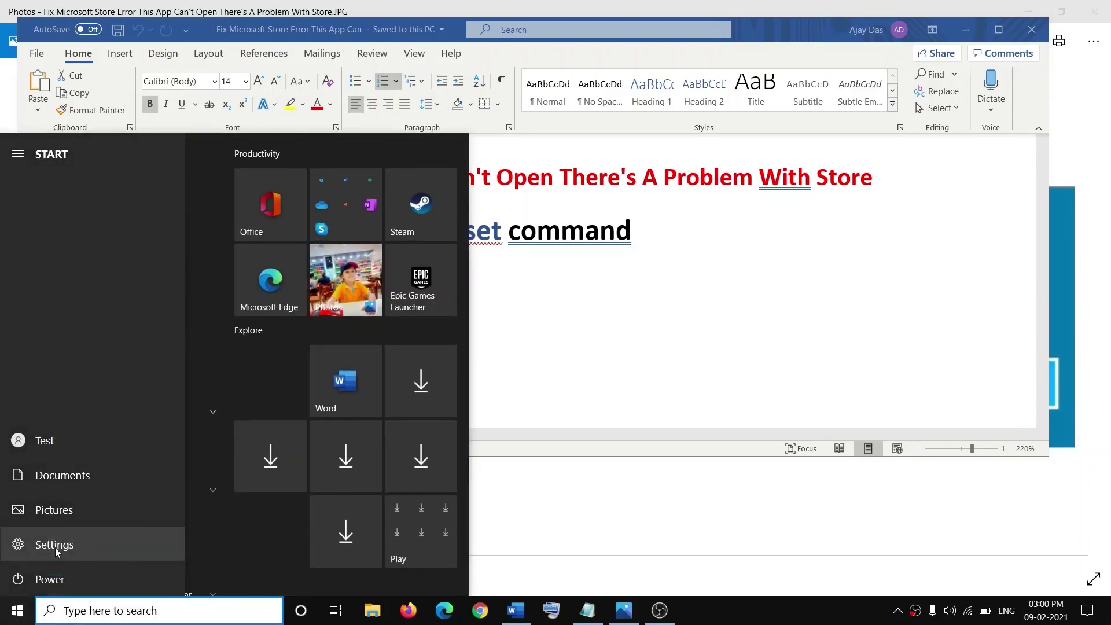
{"action": "left_click", "coordinate": [19, 547]}
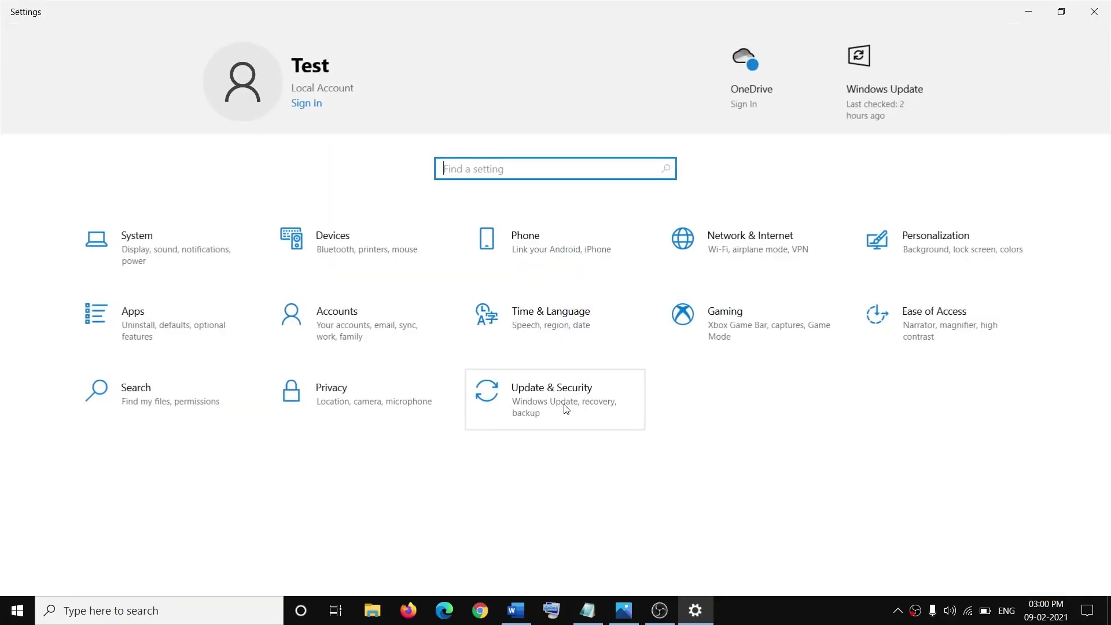
{"action": "left_click", "coordinate": [553, 399]}
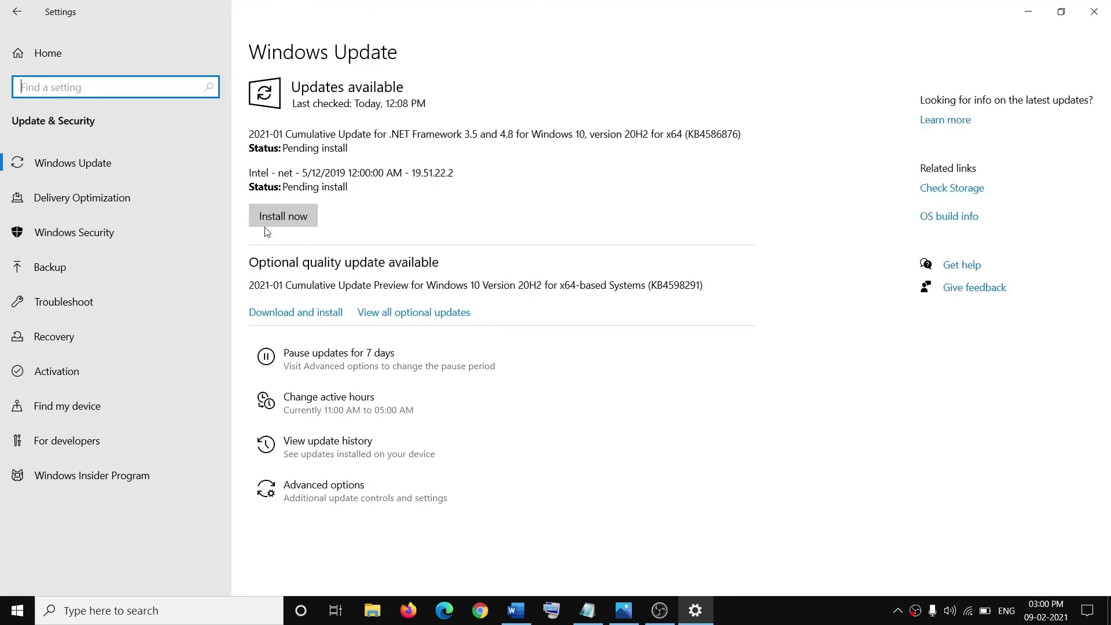
{"action": "left_click", "coordinate": [1095, 13]}
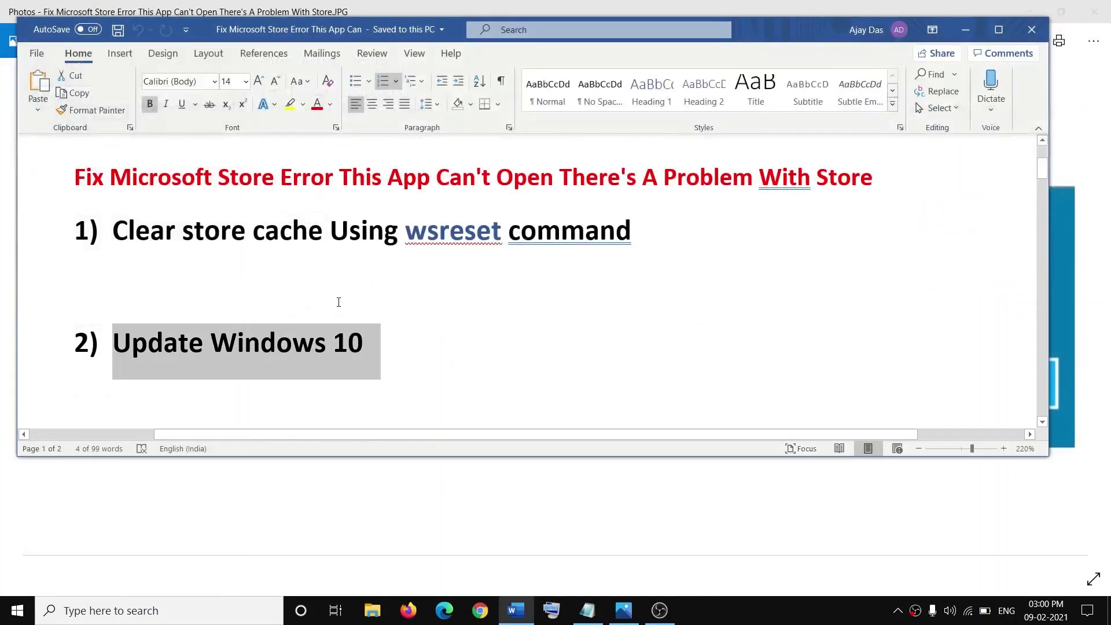
Step: Search the installed apps in Settings for "store" and open the advanced options of Microsoft Store
{"action": "scroll", "coordinate": [509, 365], "scroll_direction": "down", "scroll_amount": 2}
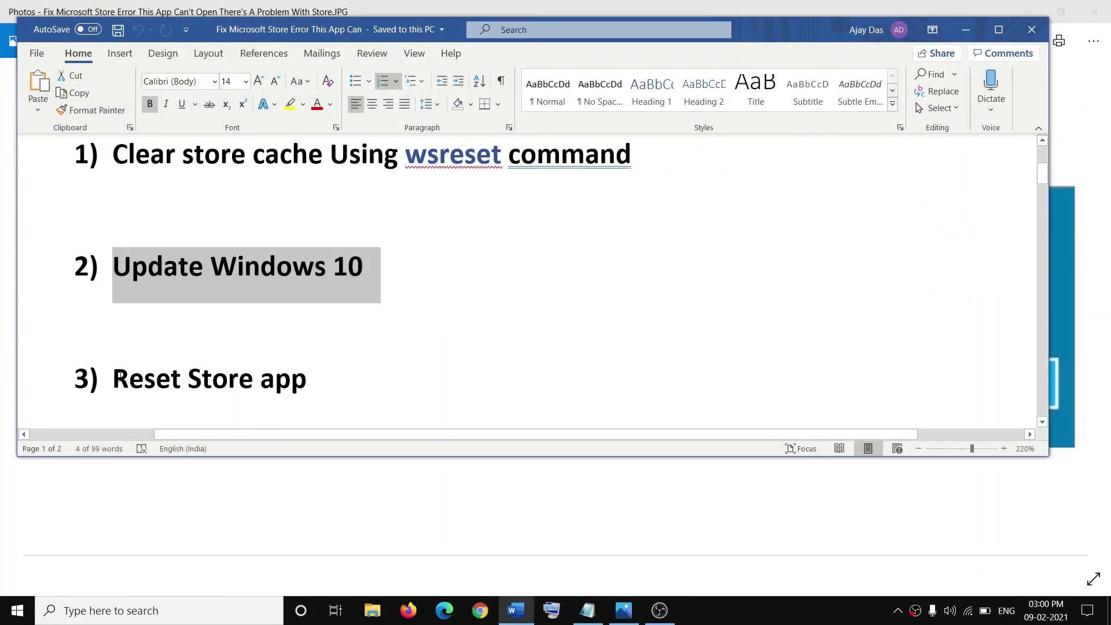
{"action": "left_click", "coordinate": [17, 610]}
{"action": "left_click", "coordinate": [50, 548]}
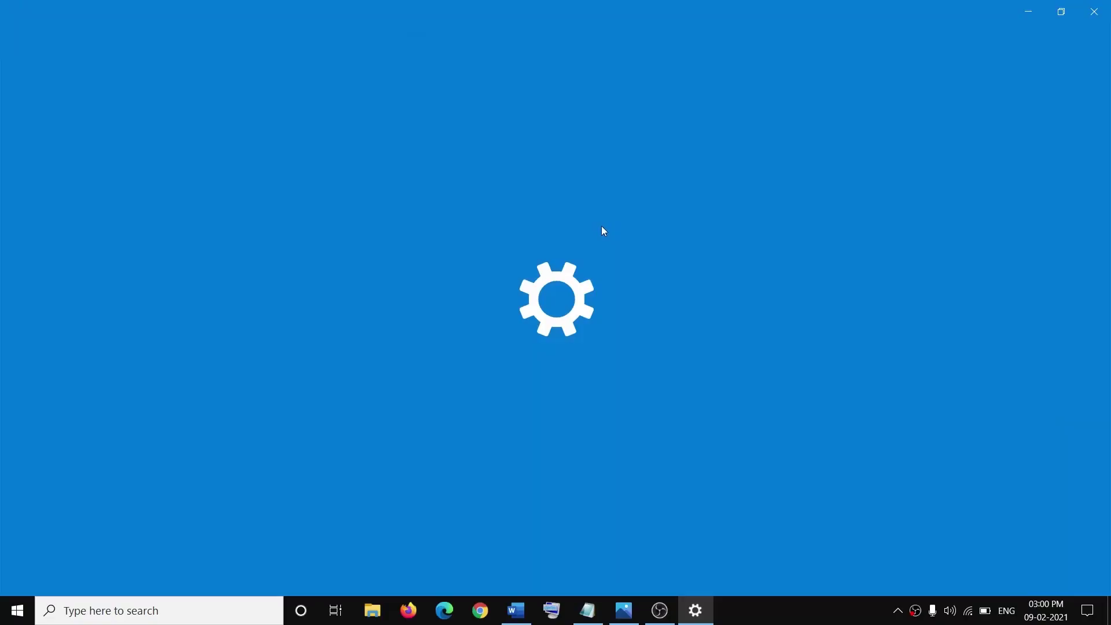
{"action": "left_click", "coordinate": [162, 330]}
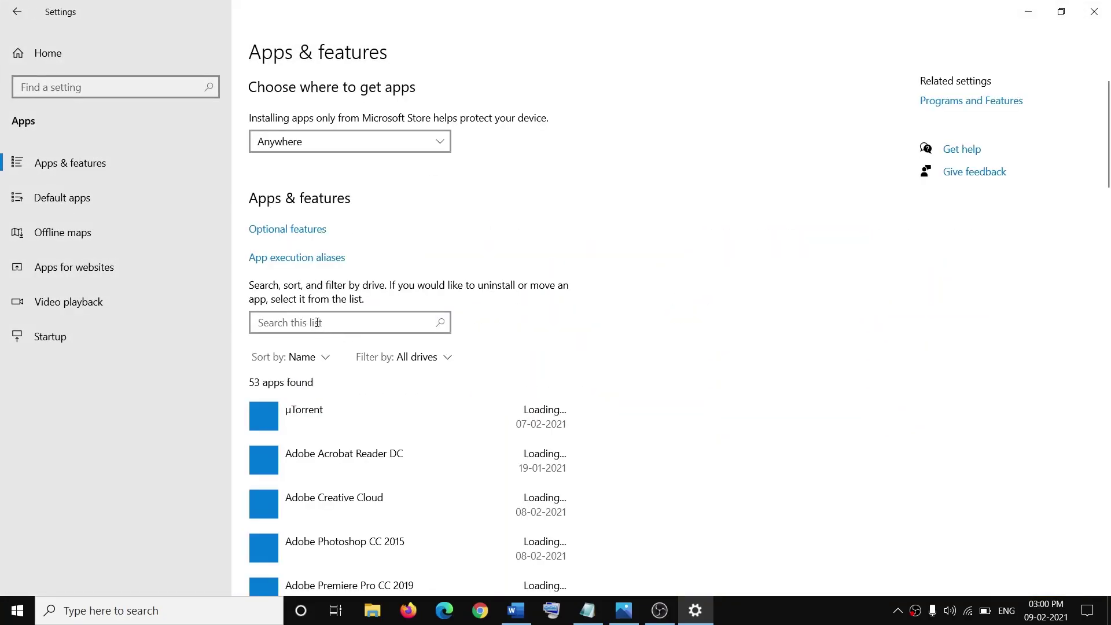
{"action": "left_click", "coordinate": [317, 322]}
{"action": "type", "text": "store"}
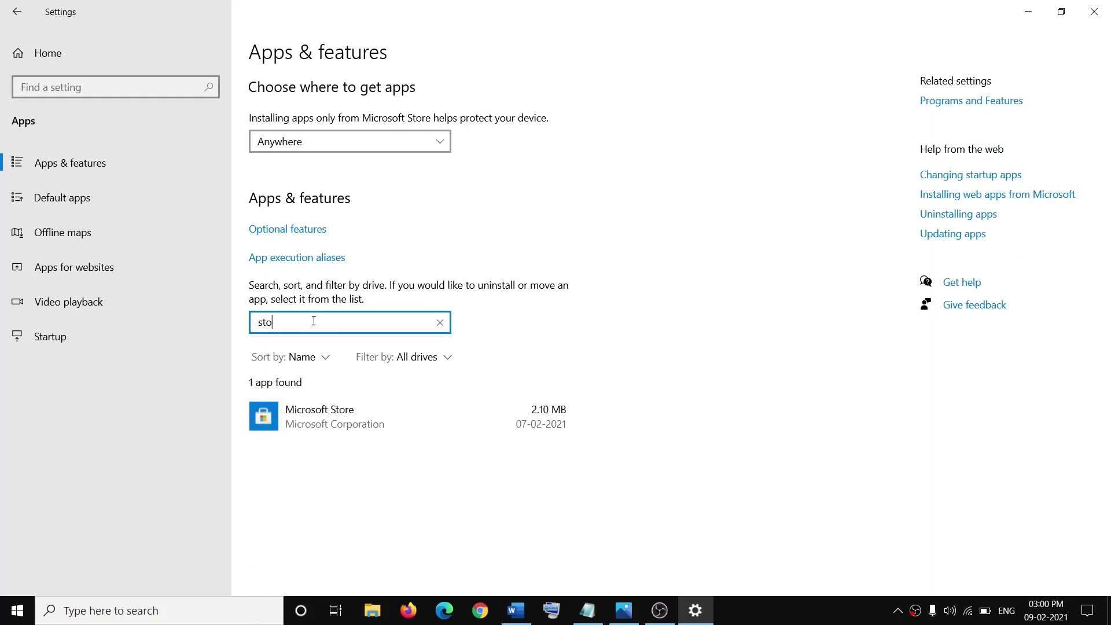
{"action": "left_click", "coordinate": [328, 423]}
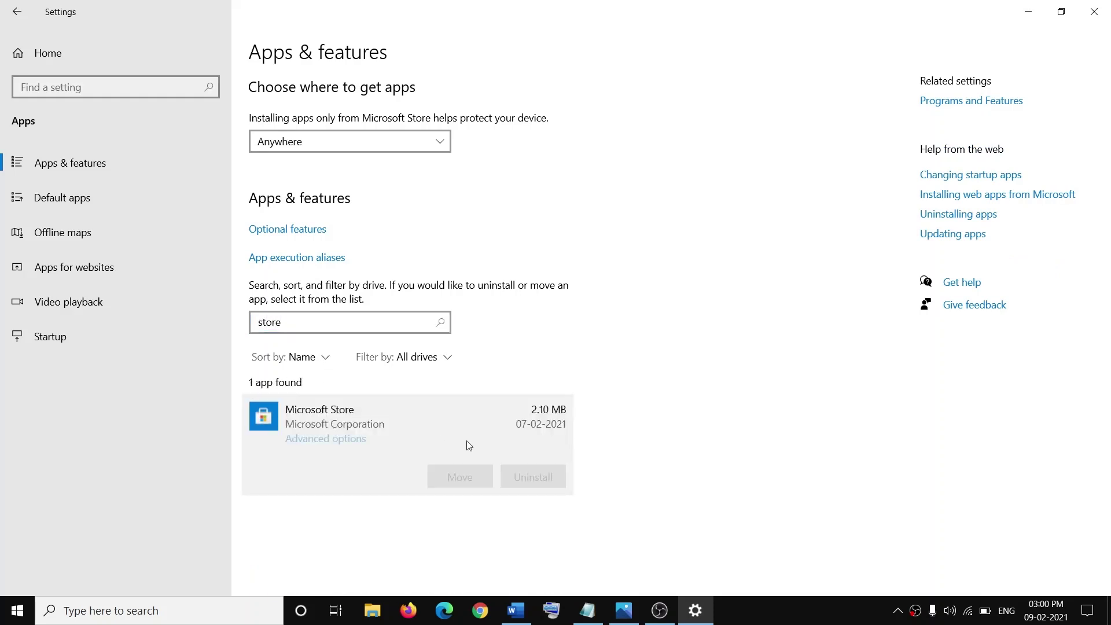
{"action": "left_click", "coordinate": [329, 439]}
Step: Reset the Microsoft Store app, confirm deleting its data, and close Settings
{"action": "scroll", "coordinate": [164, 345], "scroll_direction": "down", "scroll_amount": 4}
{"action": "scroll", "coordinate": [139, 404], "scroll_direction": "down", "scroll_amount": 6}
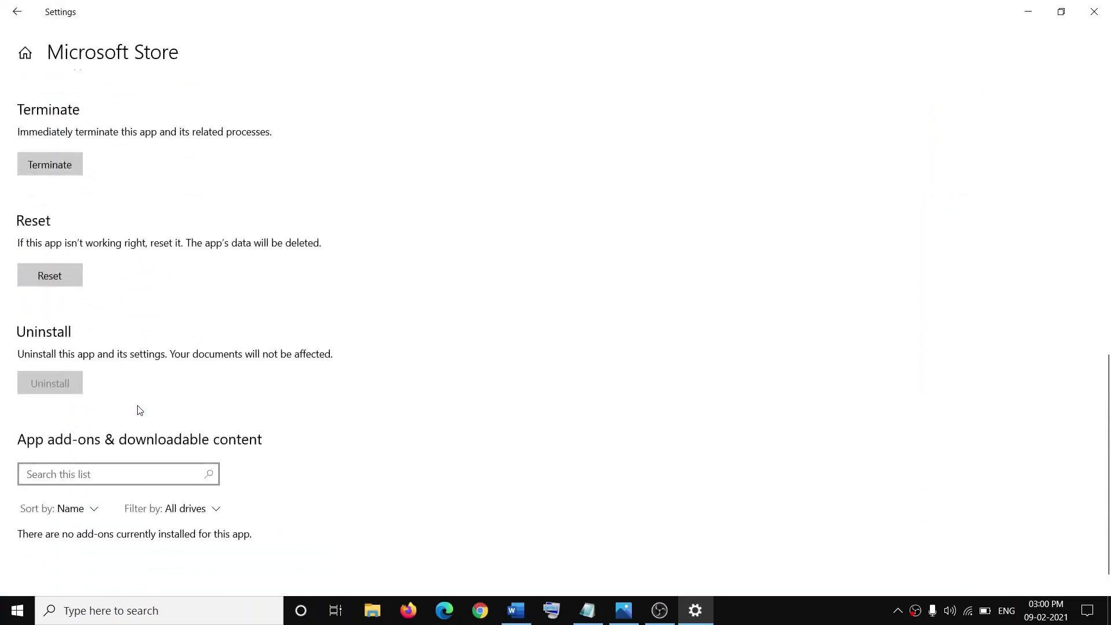
{"action": "scroll", "coordinate": [136, 409], "scroll_direction": "up", "scroll_amount": 2}
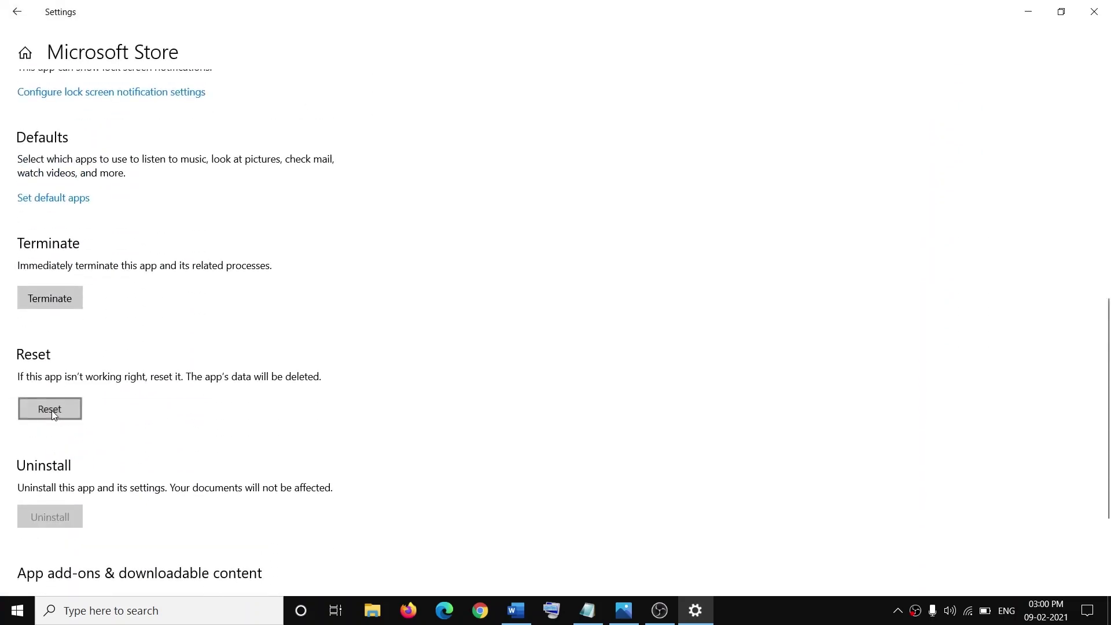
{"action": "left_click", "coordinate": [51, 411]}
{"action": "left_click", "coordinate": [182, 372]}
{"action": "left_click", "coordinate": [1094, 12]}
Step: Go to the SFC and DISM fix in the Word document and launch Command Prompt as administrator
{"action": "scroll", "coordinate": [328, 336], "scroll_direction": "down", "scroll_amount": 3}
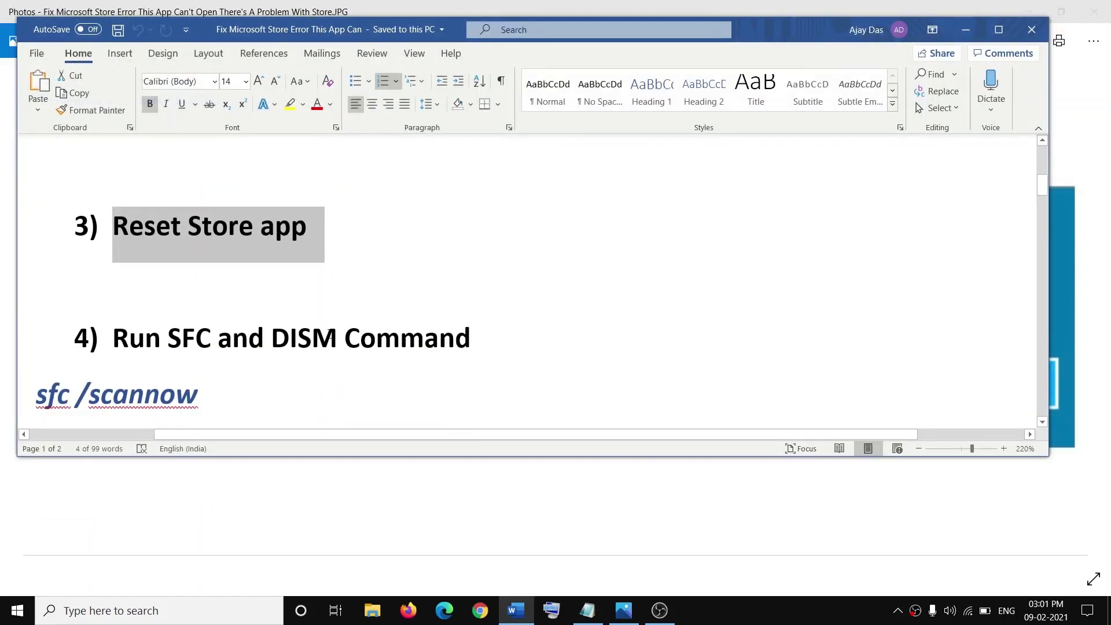
{"action": "scroll", "coordinate": [329, 335], "scroll_direction": "down", "scroll_amount": 2}
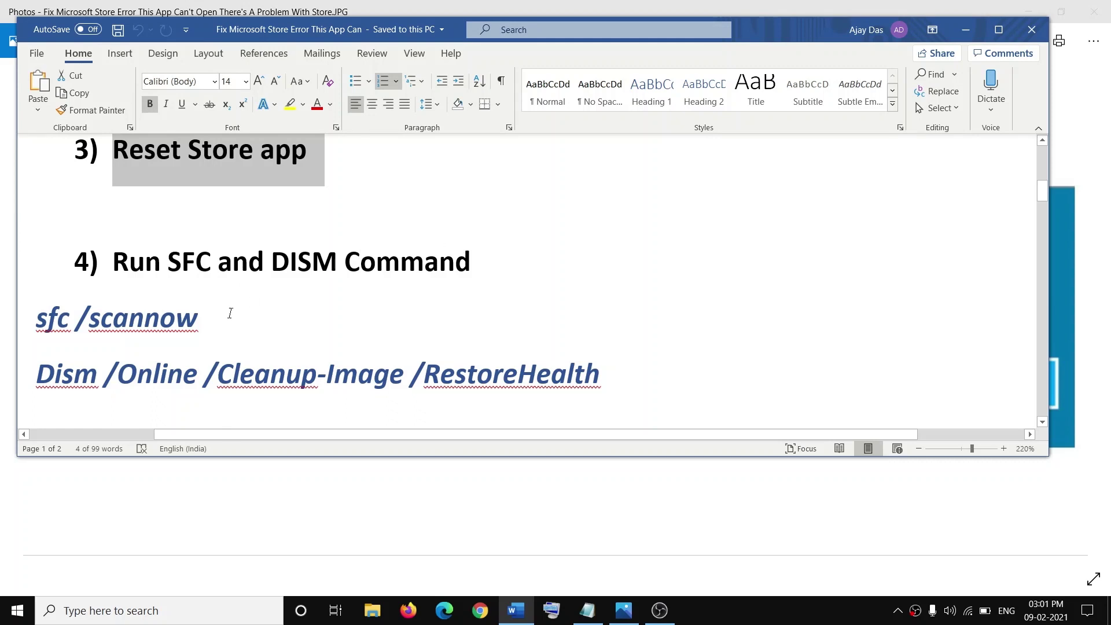
{"action": "left_click", "coordinate": [156, 612]}
{"action": "type", "text": "cm"}
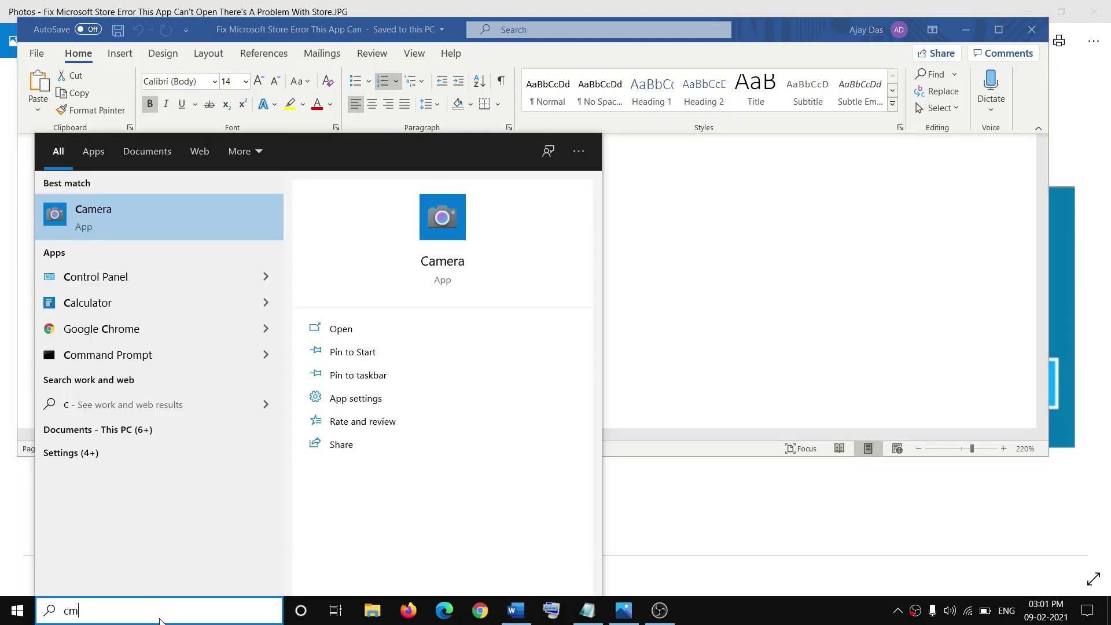
{"action": "type", "text": "d"}
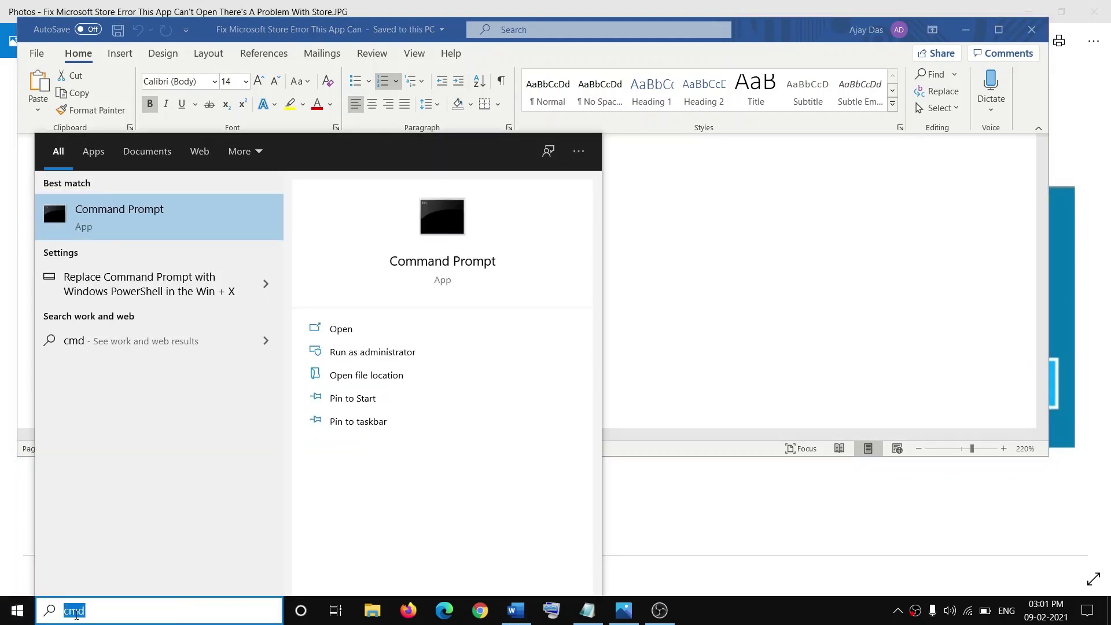
{"action": "right_click", "coordinate": [122, 221]}
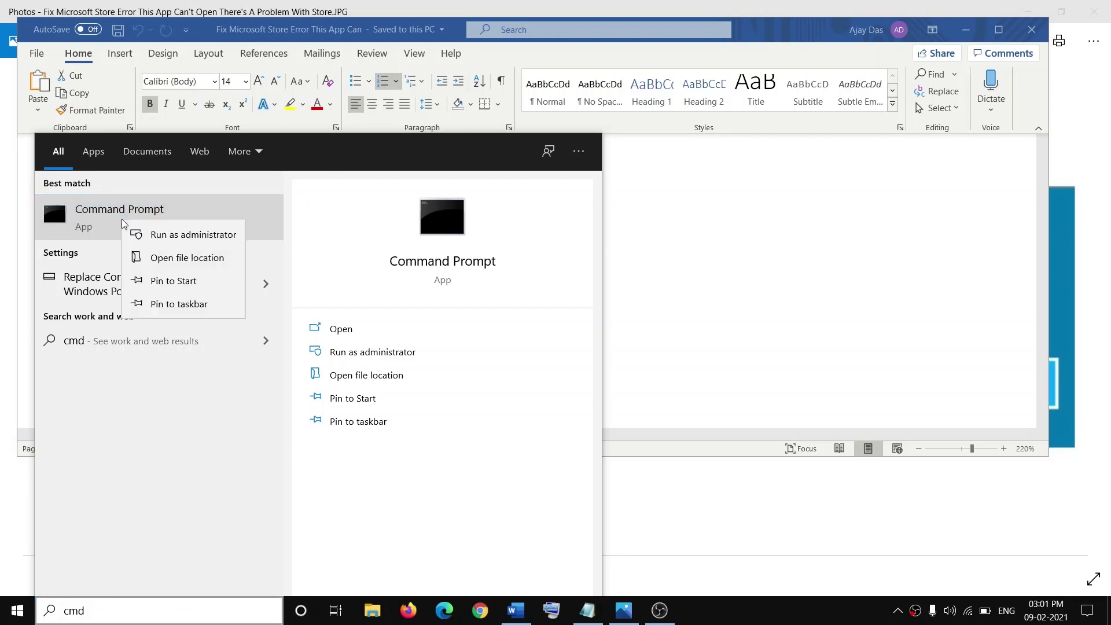
{"action": "left_click", "coordinate": [185, 236]}
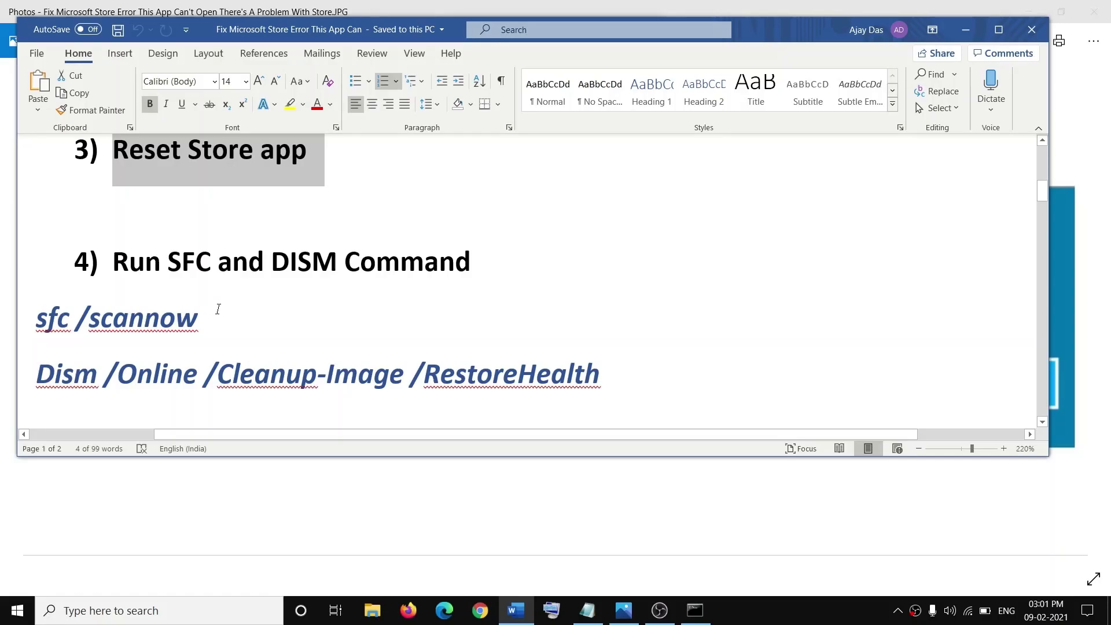
Step: Copy the sfc /scannow command from the Word document and run it in the administrator Command Prompt
{"action": "left_click_drag", "start_coordinate": [219, 311], "coordinate": [34, 329]}
{"action": "key", "text": "ctrl+c"}
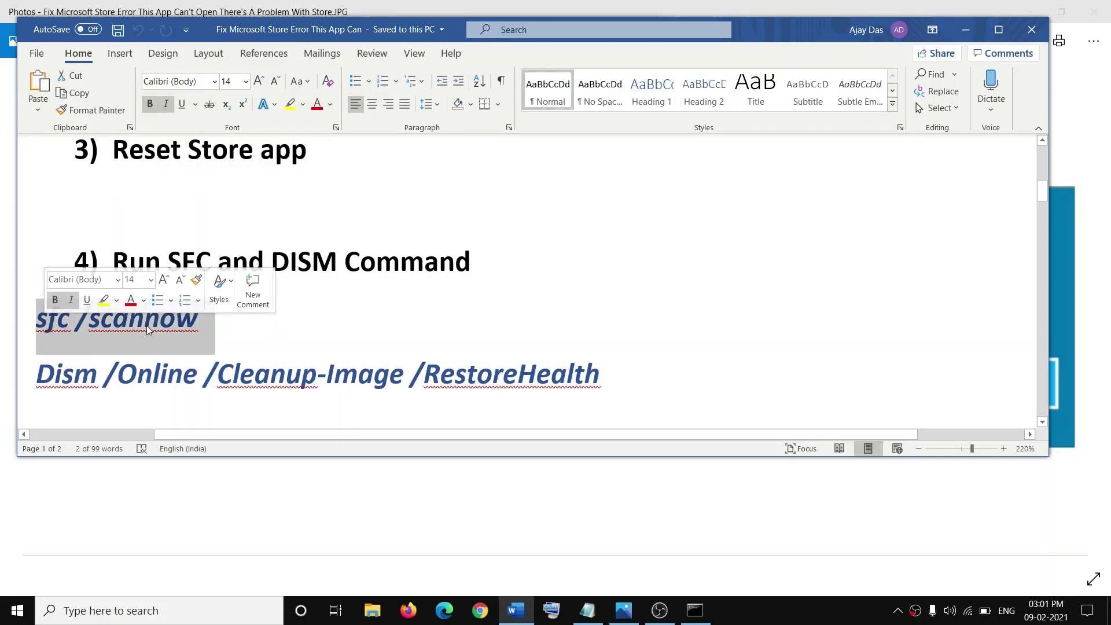
{"action": "left_click", "coordinate": [970, 27]}
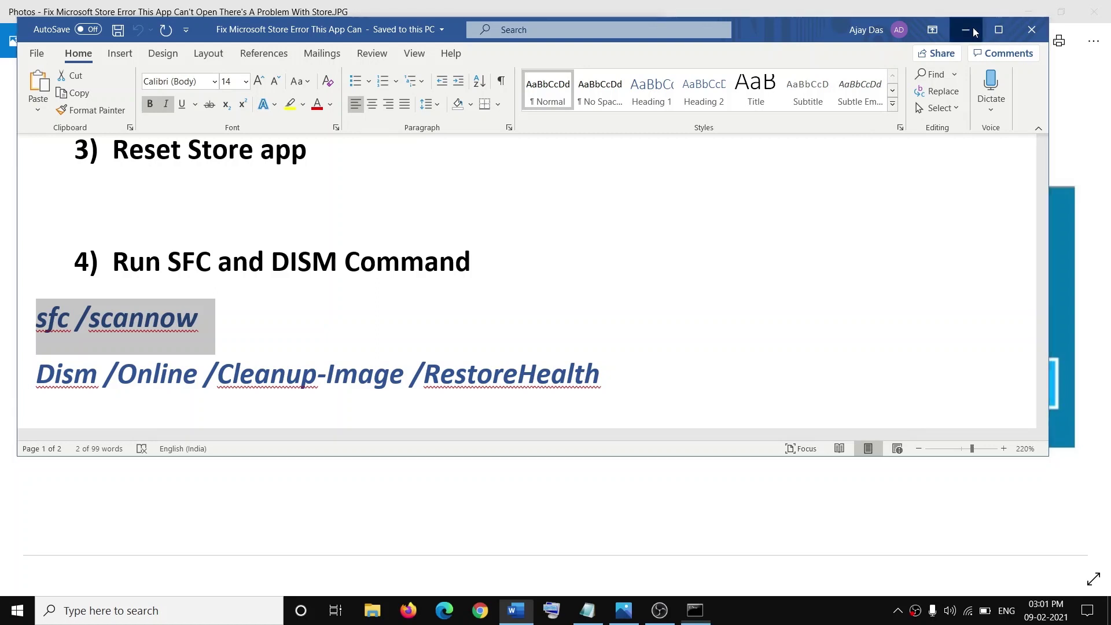
{"action": "key", "text": "ctrl+v"}
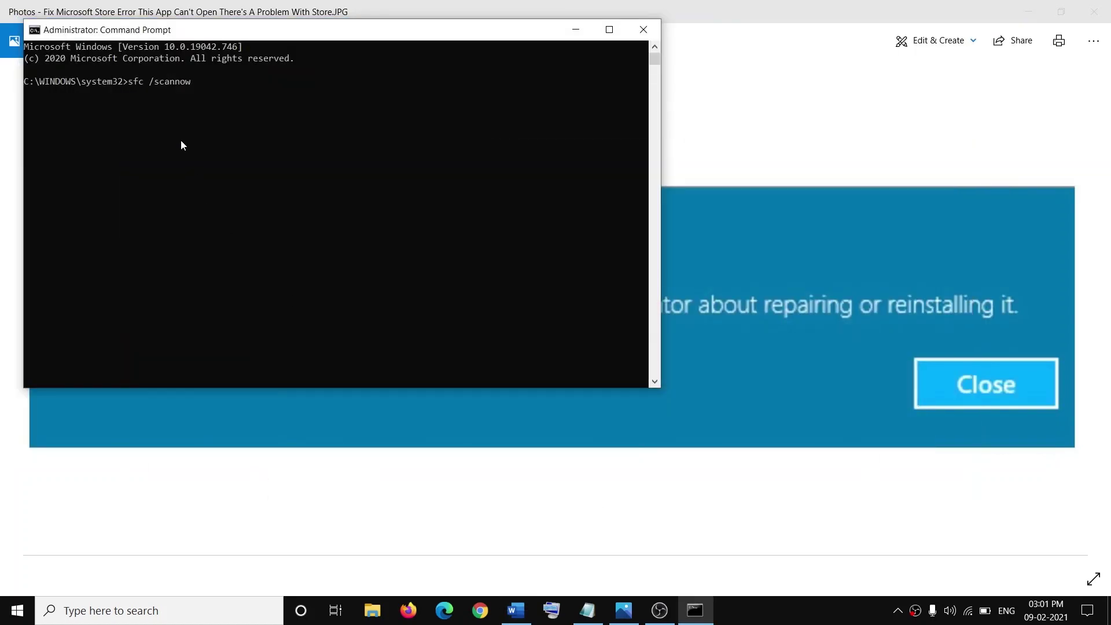
{"action": "key", "text": "Return"}
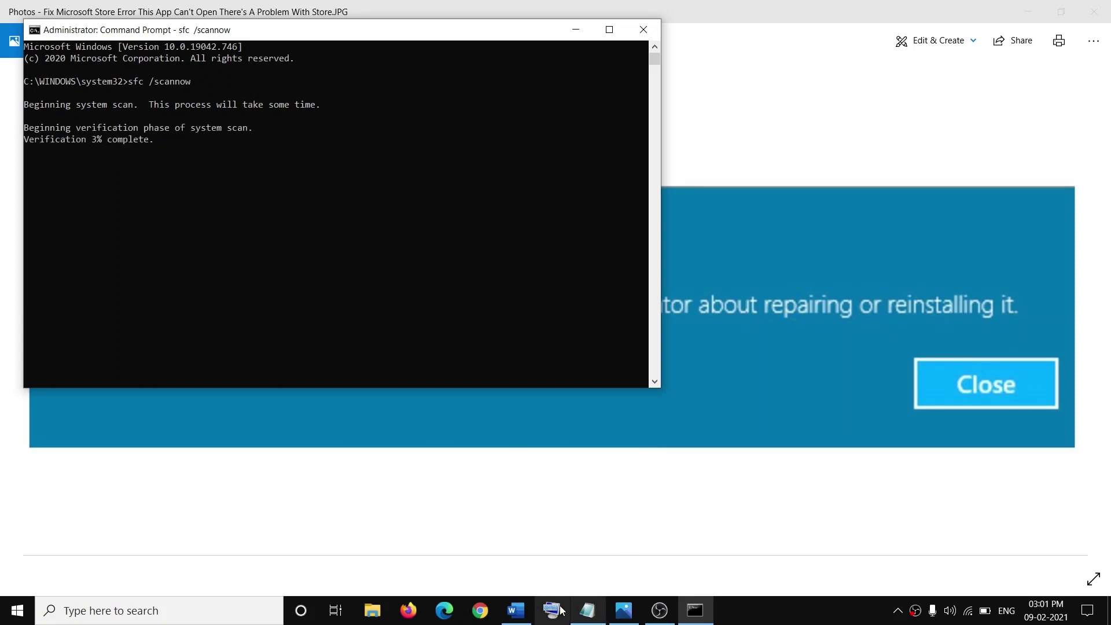
Step: Select the Dism /Online /Cleanup-Image /RestoreHealth command in the Word document and return to Command Prompt
{"action": "left_click", "coordinate": [516, 610]}
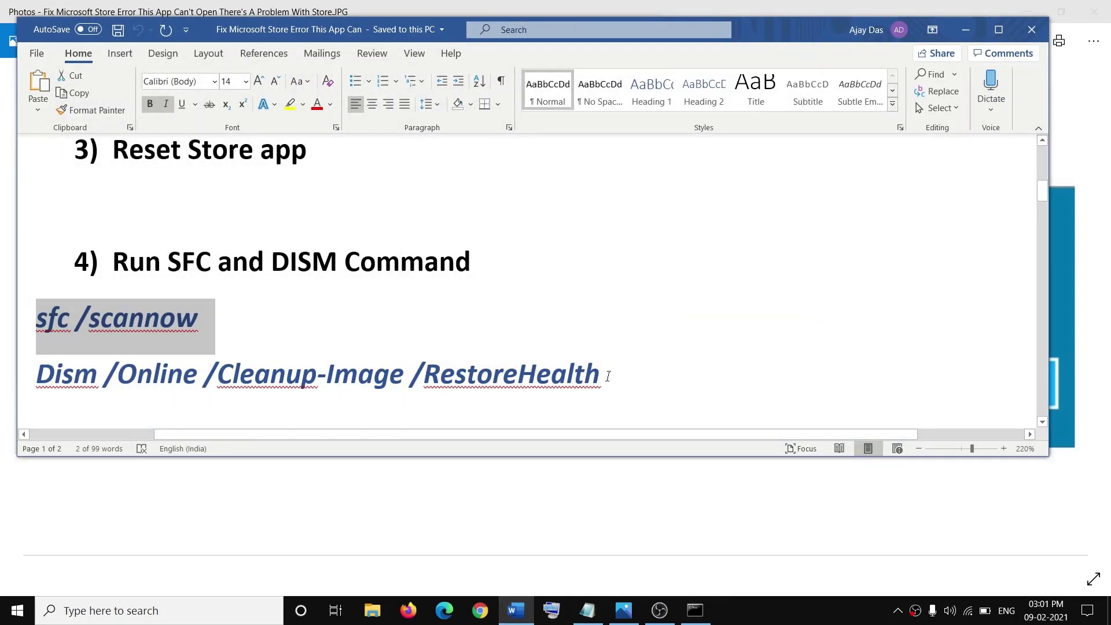
{"action": "left_click_drag", "start_coordinate": [609, 376], "coordinate": [36, 383]}
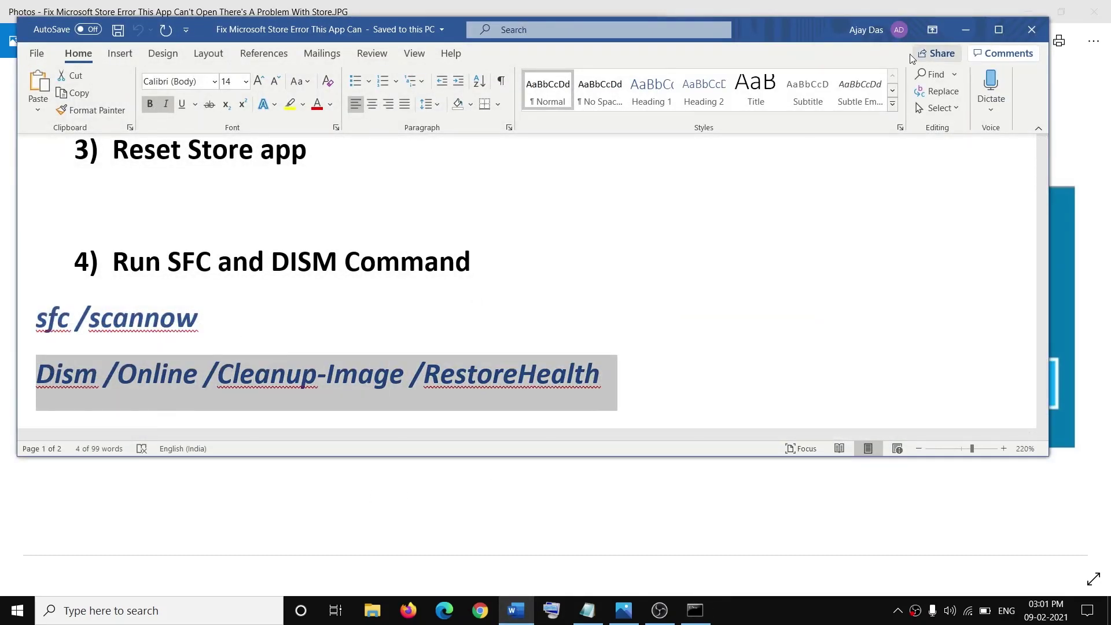
{"action": "left_click", "coordinate": [966, 30]}
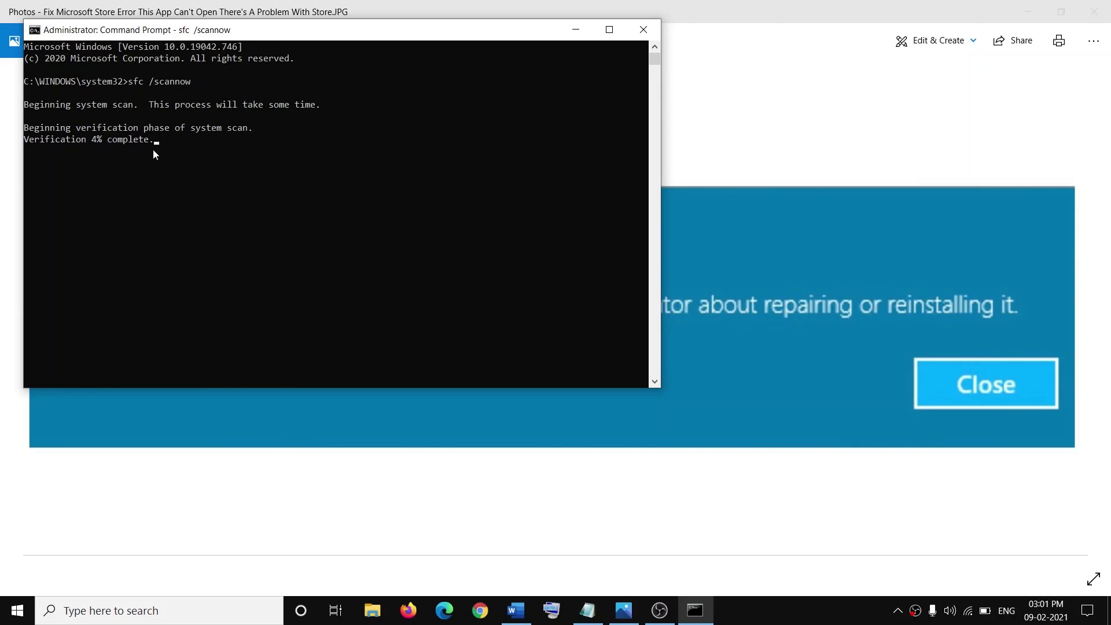
Step: Switch to the Word document and select the microsoft.com Microsoft Store link listed as fix 5
{"action": "left_click", "coordinate": [516, 610]}
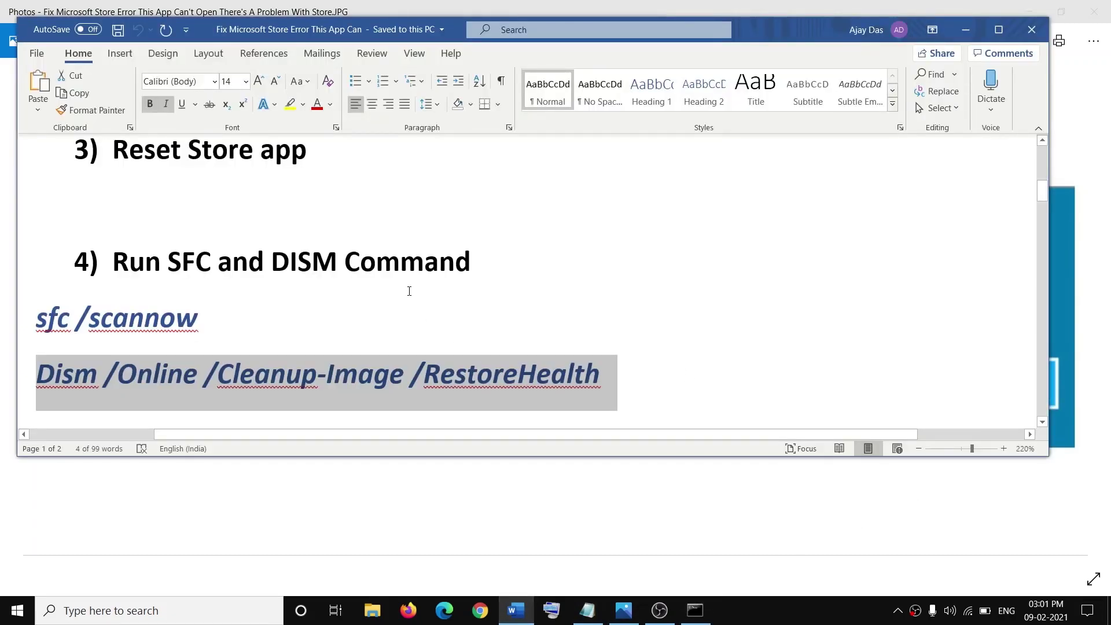
{"action": "scroll", "coordinate": [409, 290], "scroll_direction": "down", "scroll_amount": 5}
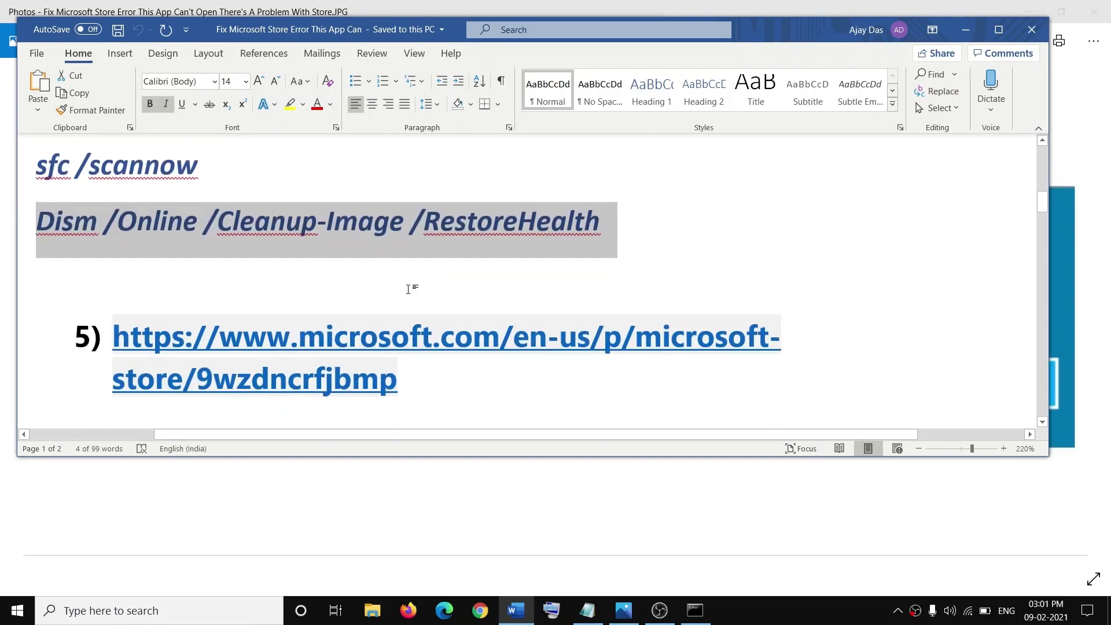
{"action": "scroll", "coordinate": [409, 308], "scroll_direction": "up", "scroll_amount": 2}
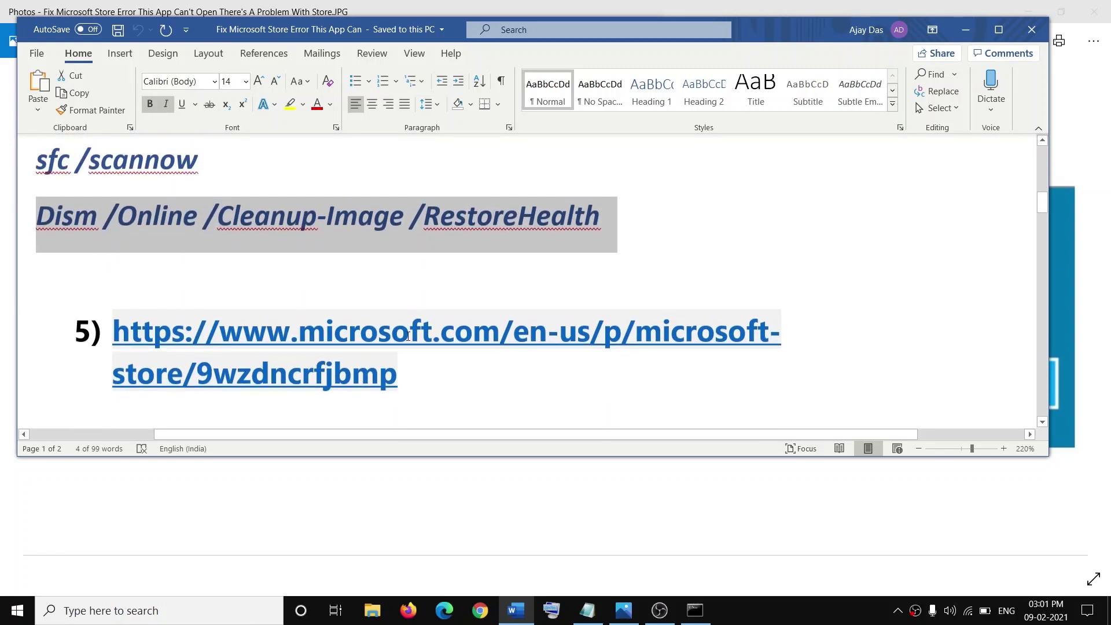
{"action": "triple_click", "coordinate": [407, 377]}
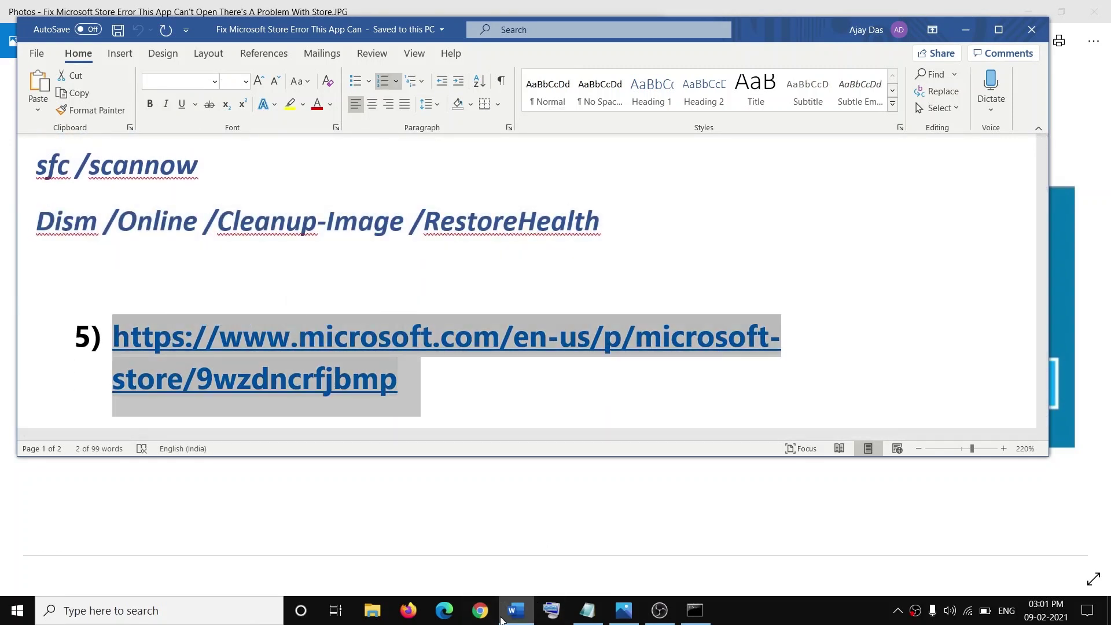
{"action": "left_click", "coordinate": [480, 610]}
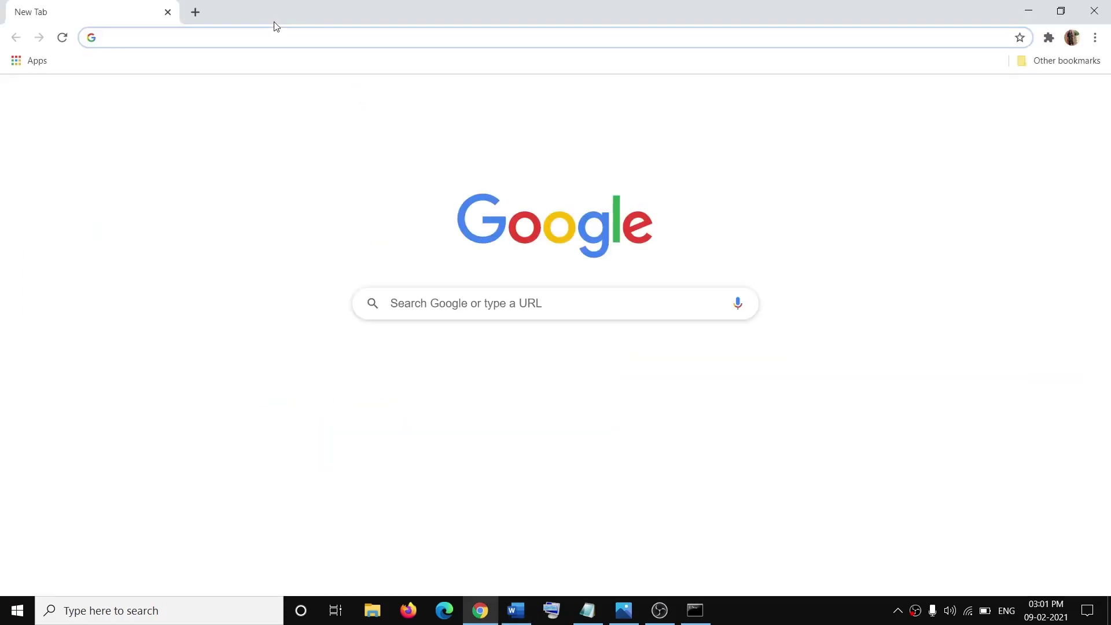
{"action": "type", "text": "5)\thttps://www.microsoft.com/en-us/p/microsoft-store/9wzdncrfjbmp"}
{"action": "key", "text": "Return"}
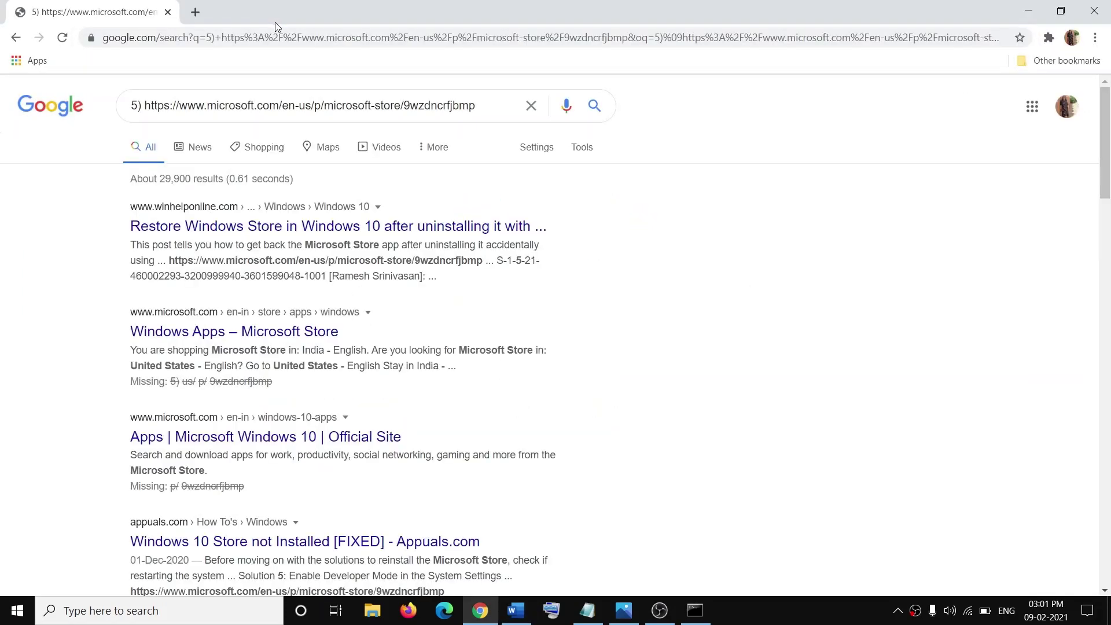
{"action": "left_click", "coordinate": [182, 38]}
{"action": "type", "text": "5)\thttps://www.microsoft.com/en-us/p/microsoft-store/9wzdncrfjbmp"}
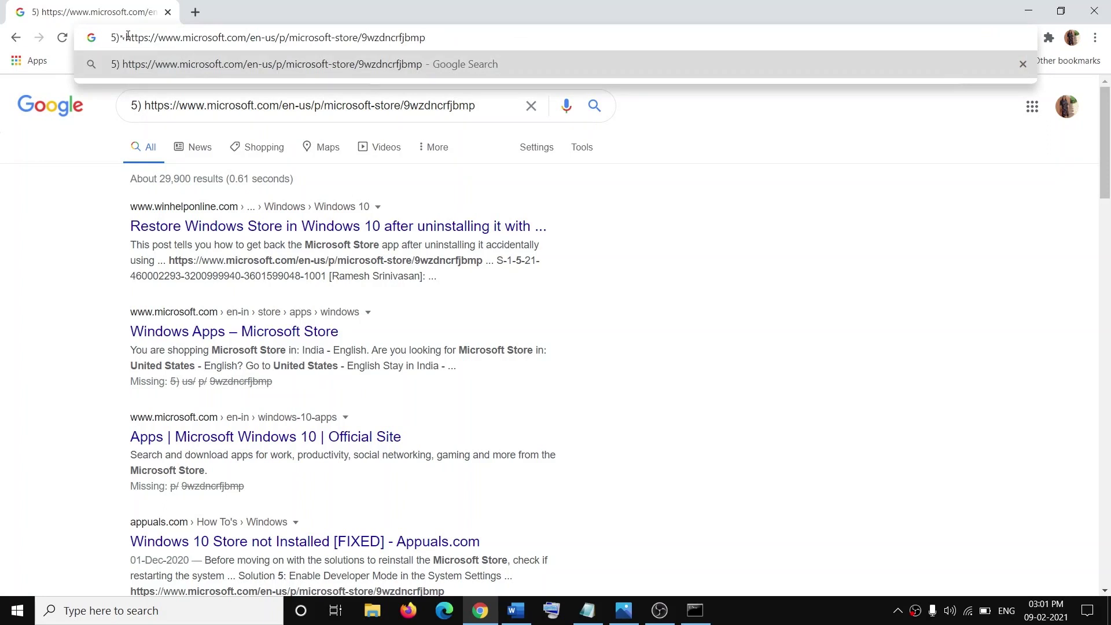
{"action": "key", "text": "BackSpace"}
{"action": "key", "text": "BackSpace"}
{"action": "key", "text": "BackSpace"}
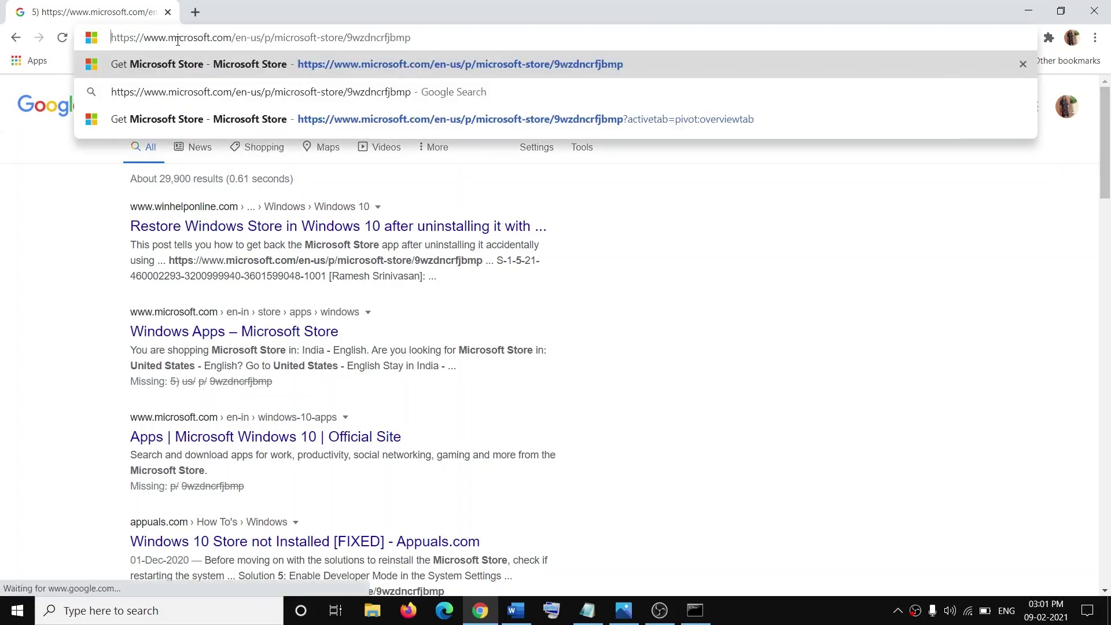
{"action": "key", "text": "Return"}
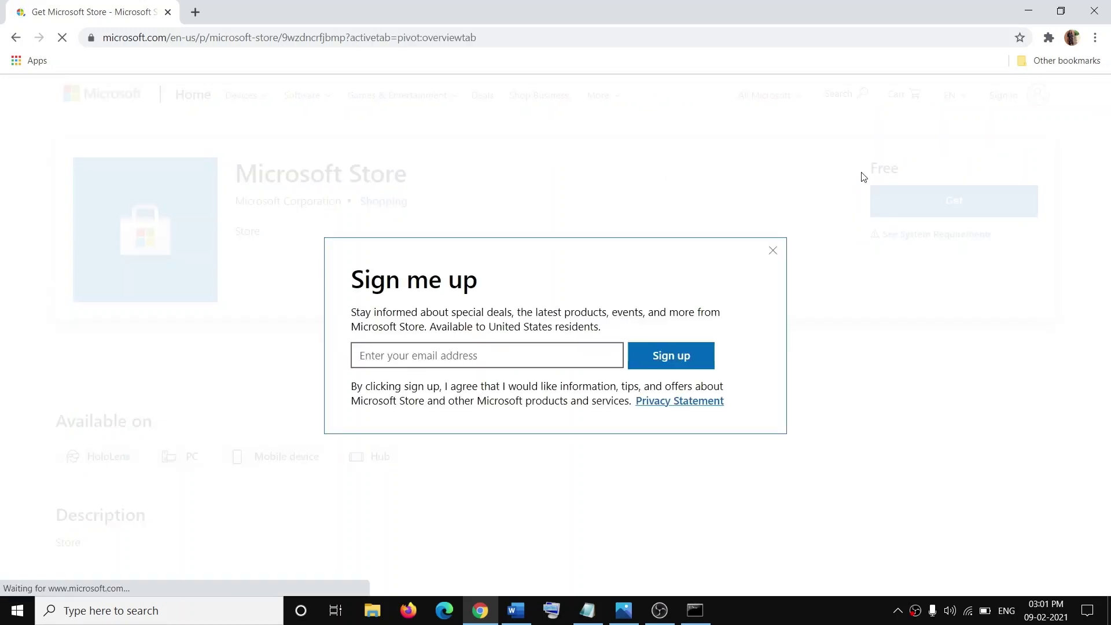
Step: Dismiss the sign-up offer, get the free Microsoft Store app, and allow the page to open it in Microsoft Store
{"action": "left_click", "coordinate": [773, 256]}
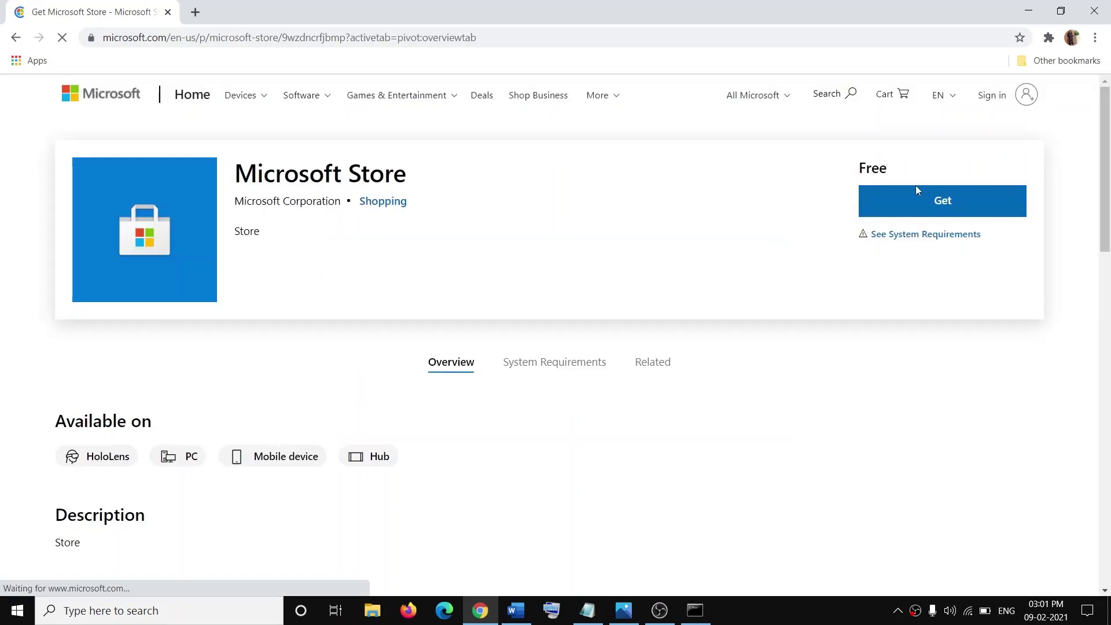
{"action": "left_click", "coordinate": [933, 208]}
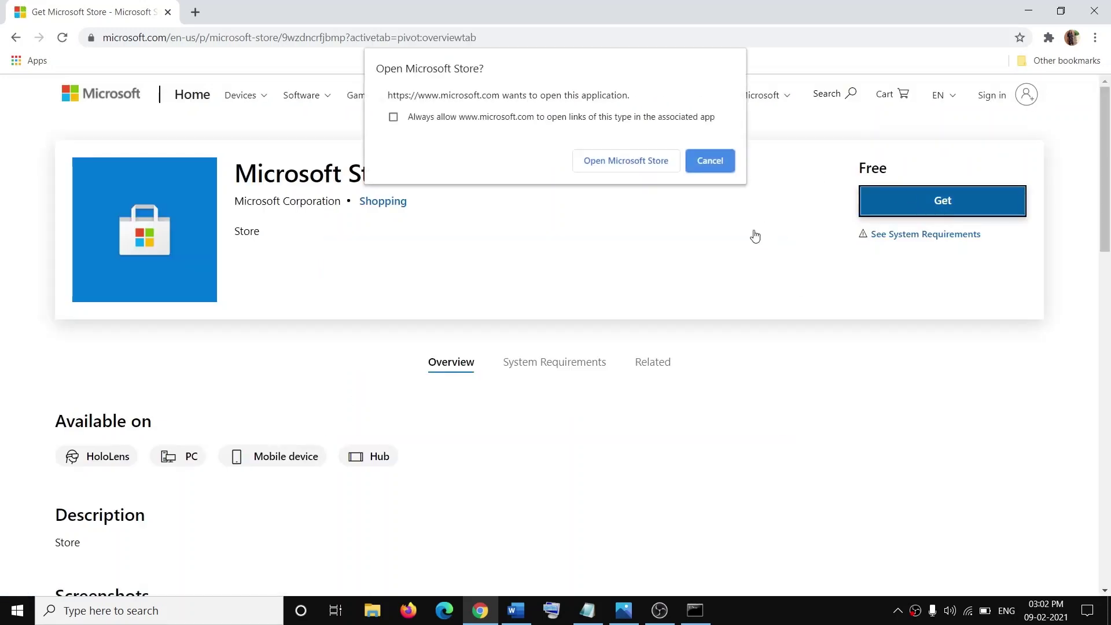
{"action": "left_click", "coordinate": [612, 165]}
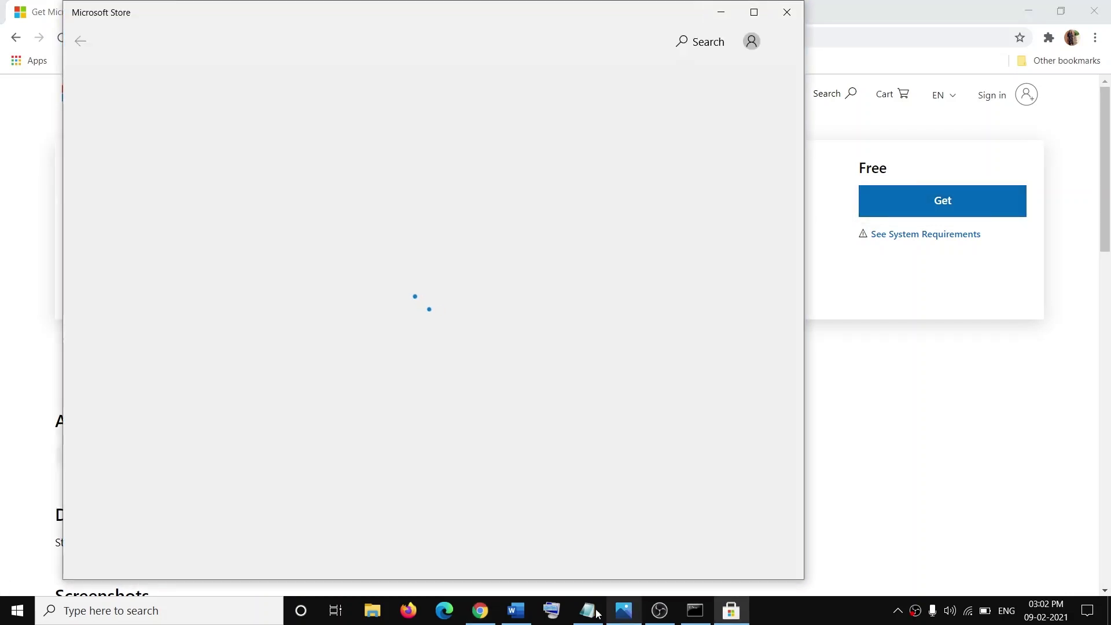
{"action": "left_click", "coordinate": [528, 614]}
{"action": "scroll", "coordinate": [272, 321], "scroll_direction": "down", "scroll_amount": 4}
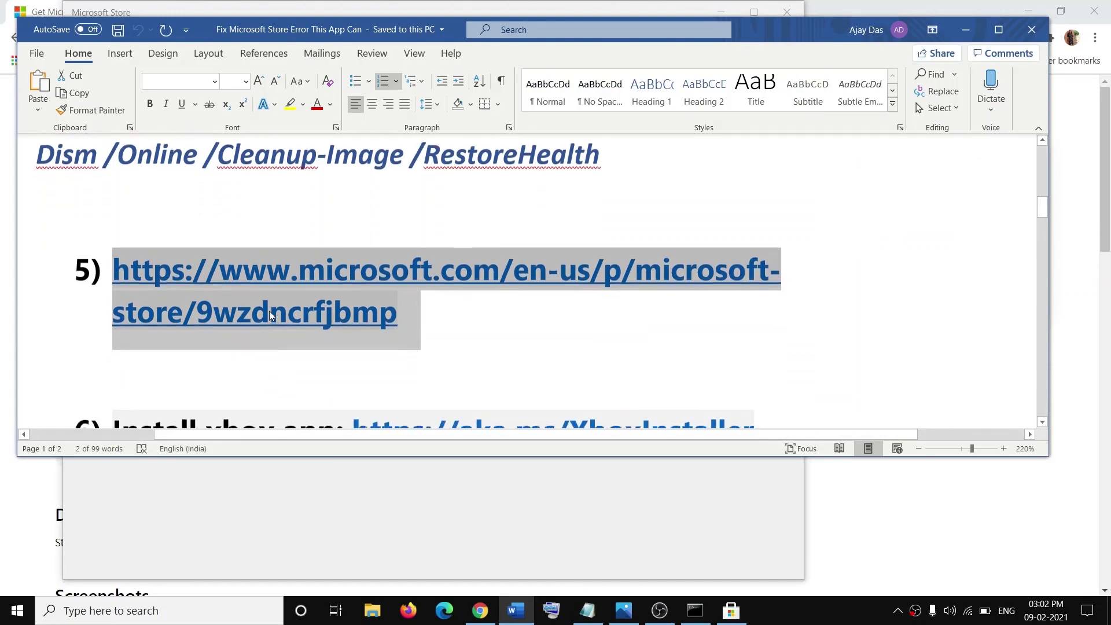
{"action": "scroll", "coordinate": [270, 316], "scroll_direction": "down", "scroll_amount": 1}
{"action": "scroll", "coordinate": [231, 289], "scroll_direction": "up", "scroll_amount": 1}
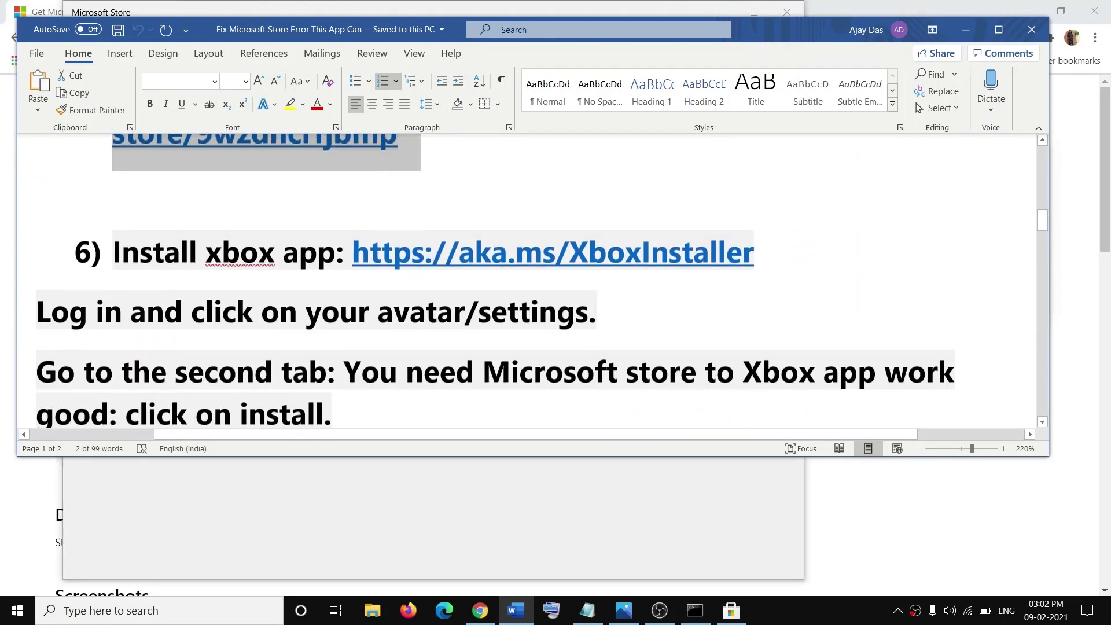
{"action": "double_click", "coordinate": [216, 282]}
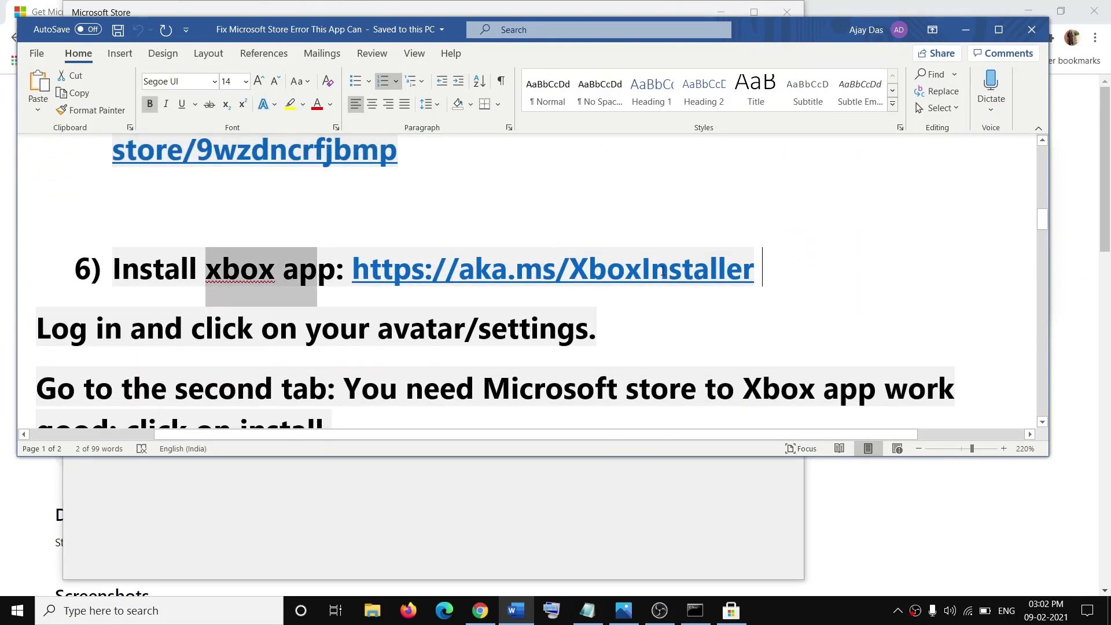
{"action": "left_click_drag", "start_coordinate": [664, 272], "coordinate": [354, 271]}
{"action": "key", "text": "ctrl+c"}
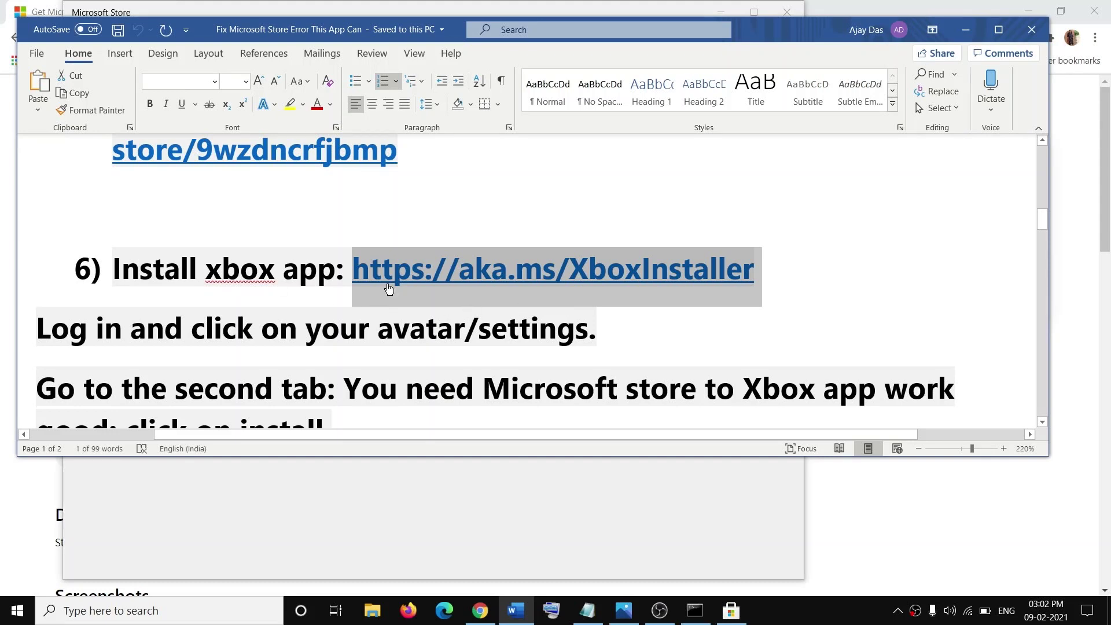
Step: Switch to Chrome and load the copied Xbox installer link in a new tab to download the installer
{"action": "left_click", "coordinate": [202, 13]}
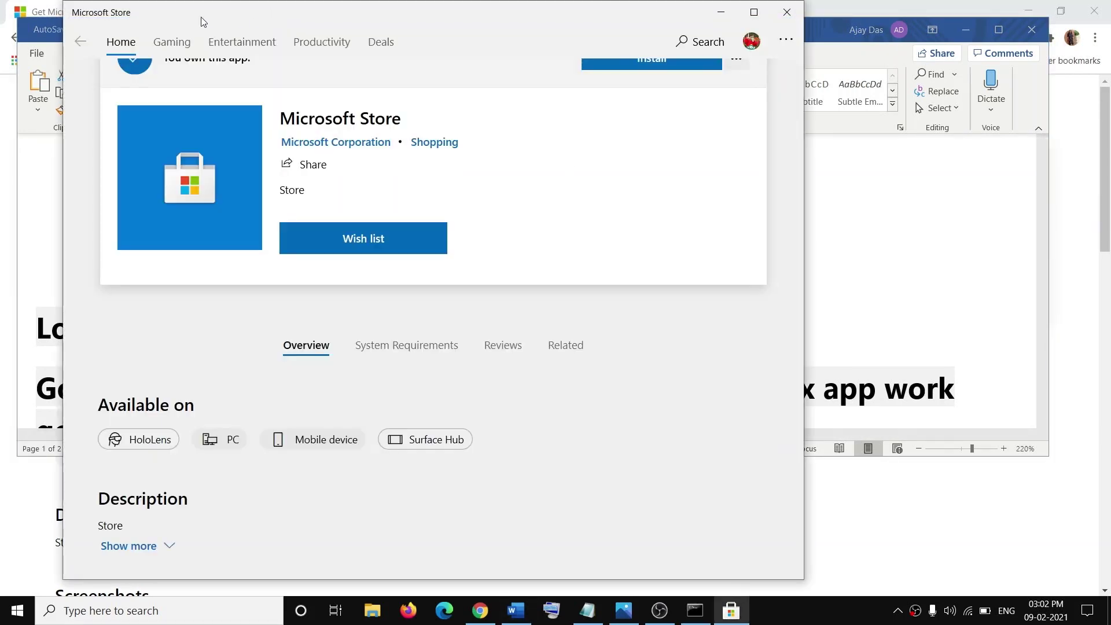
{"action": "left_click", "coordinate": [1084, 278]}
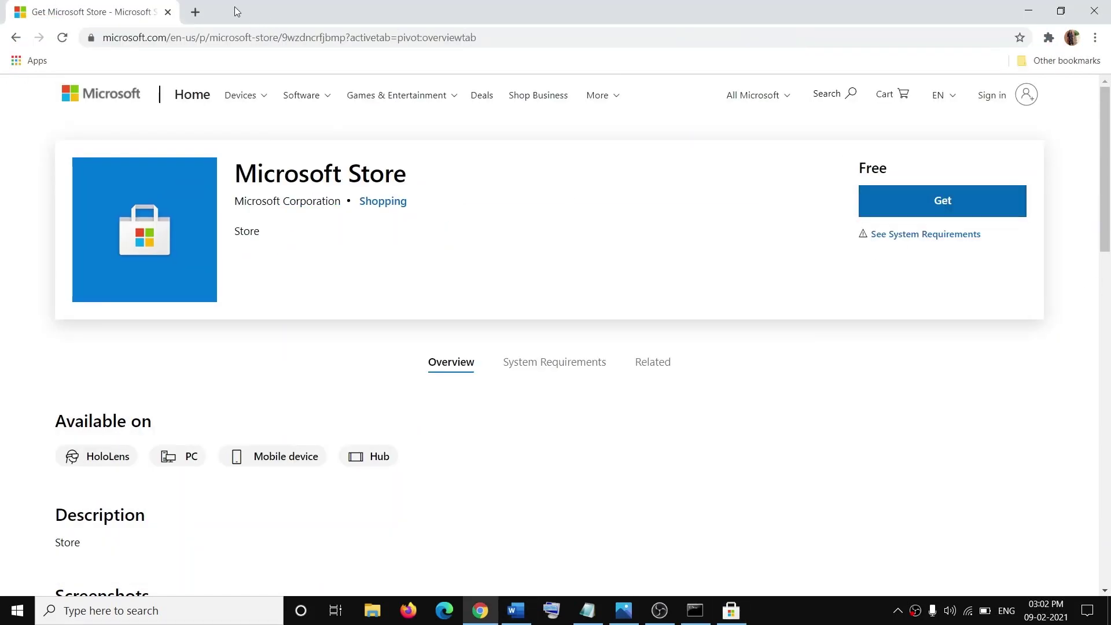
{"action": "left_click", "coordinate": [195, 11]}
{"action": "key", "text": "ctrl+v"}
{"action": "key", "text": "Return"}
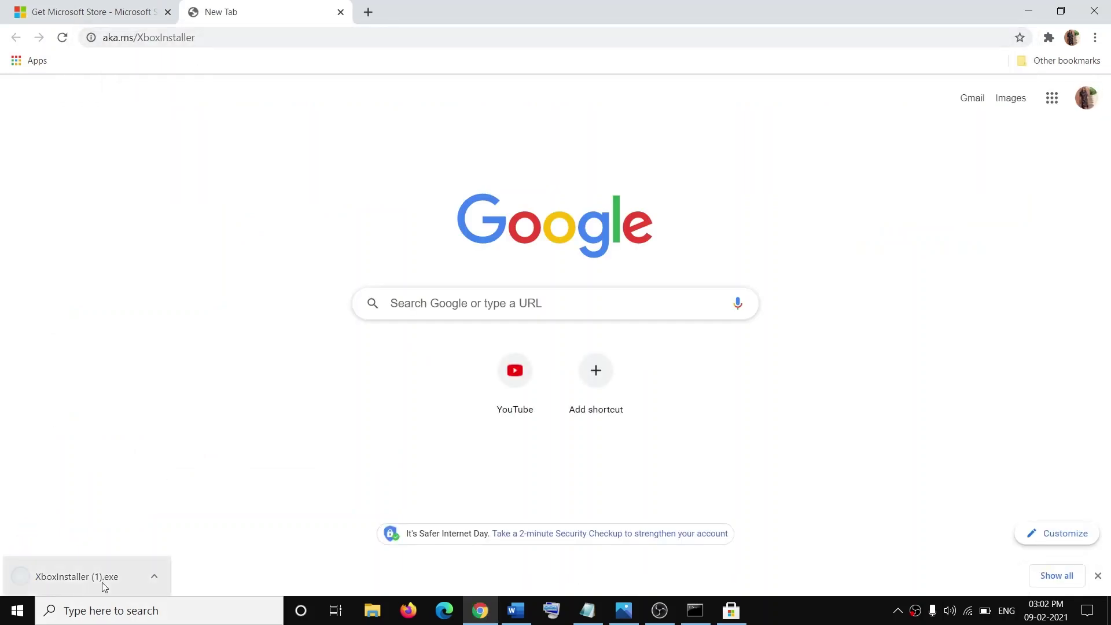
Step: Run the downloaded XboxInstaller file, accept the Microsoft Software License Terms, install the Xbox app, and launch it
{"action": "left_click", "coordinate": [85, 580]}
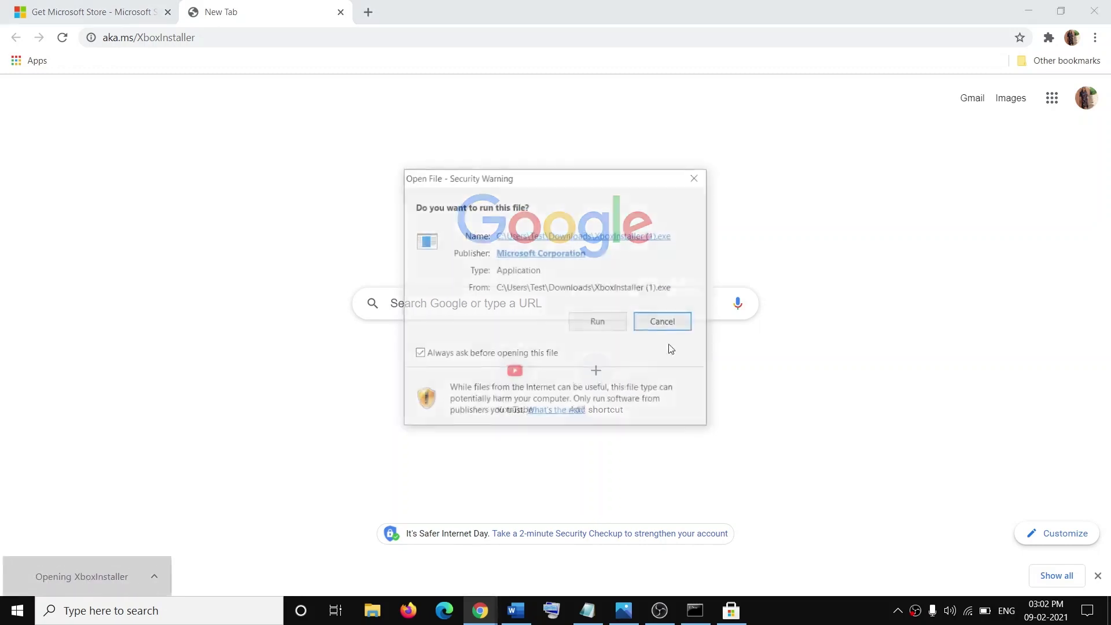
{"action": "left_click", "coordinate": [599, 324]}
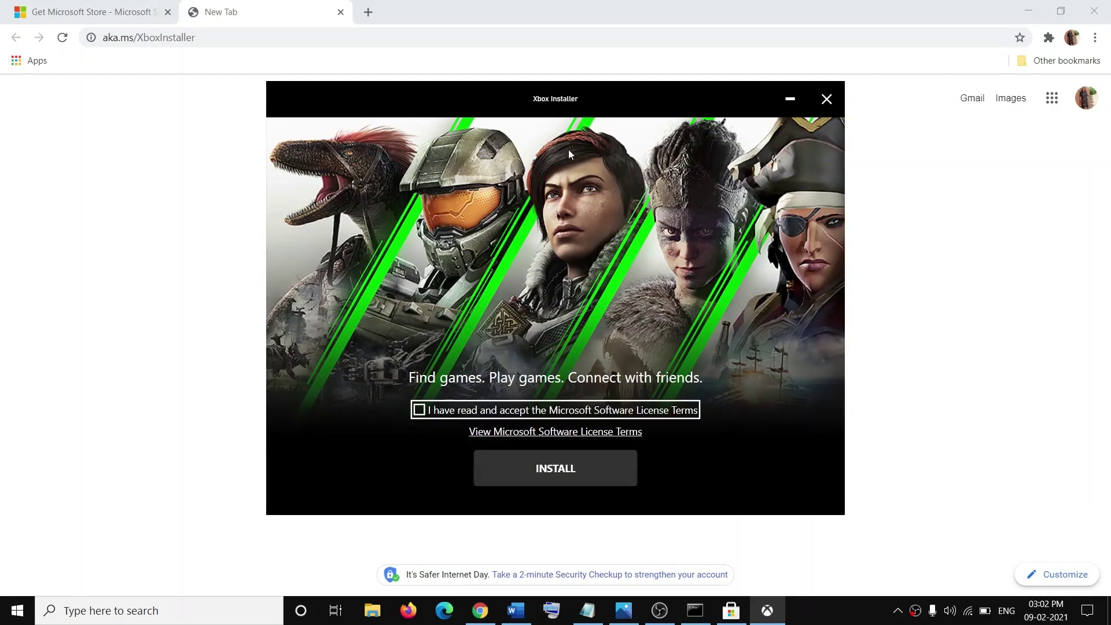
{"action": "left_click", "coordinate": [420, 412]}
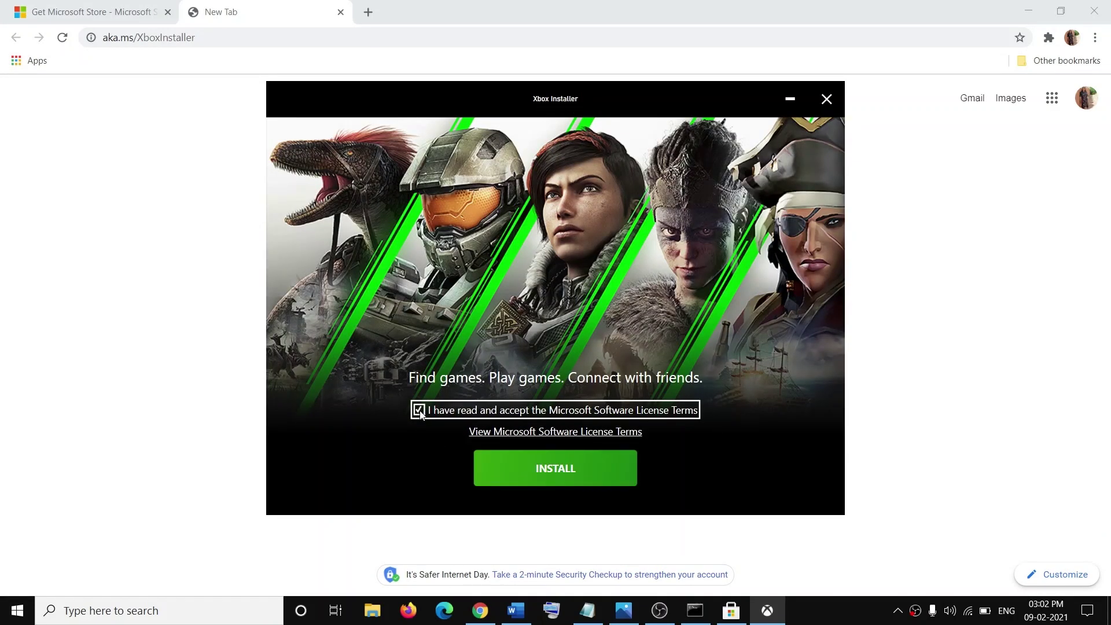
{"action": "left_click", "coordinate": [587, 478]}
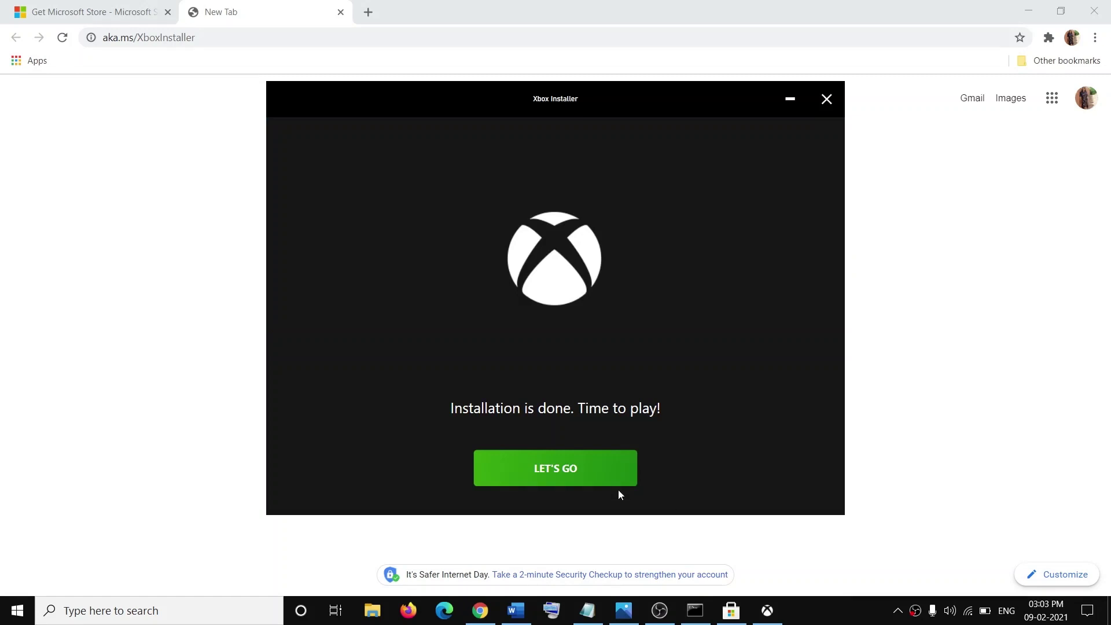
{"action": "left_click", "coordinate": [540, 468]}
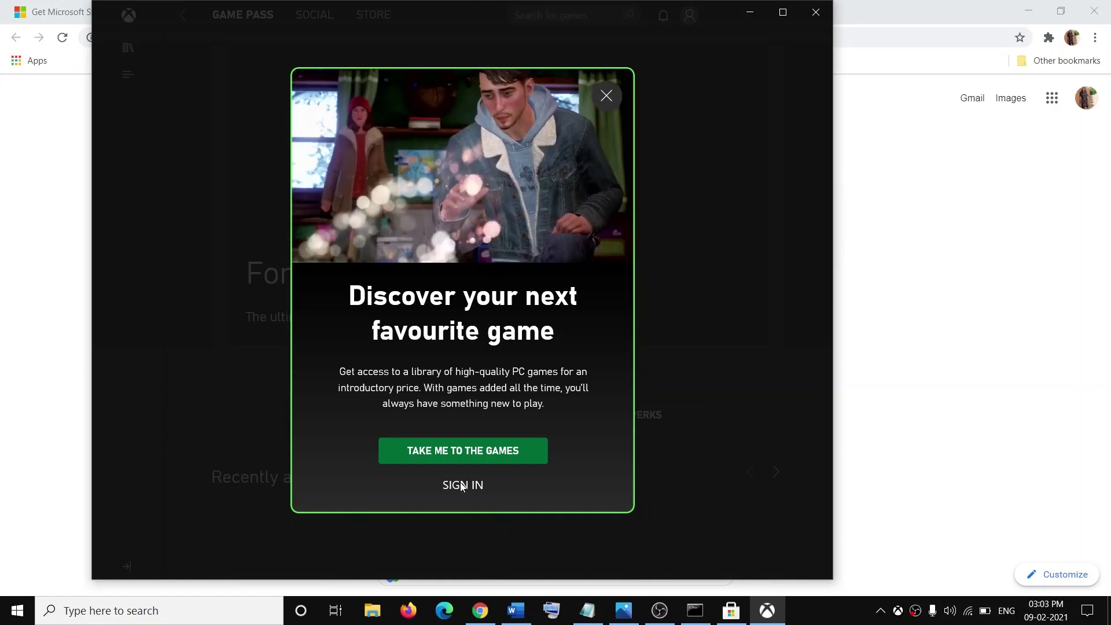
Step: Sign in to the Xbox app with the saved Microsoft account
{"action": "left_click", "coordinate": [462, 485]}
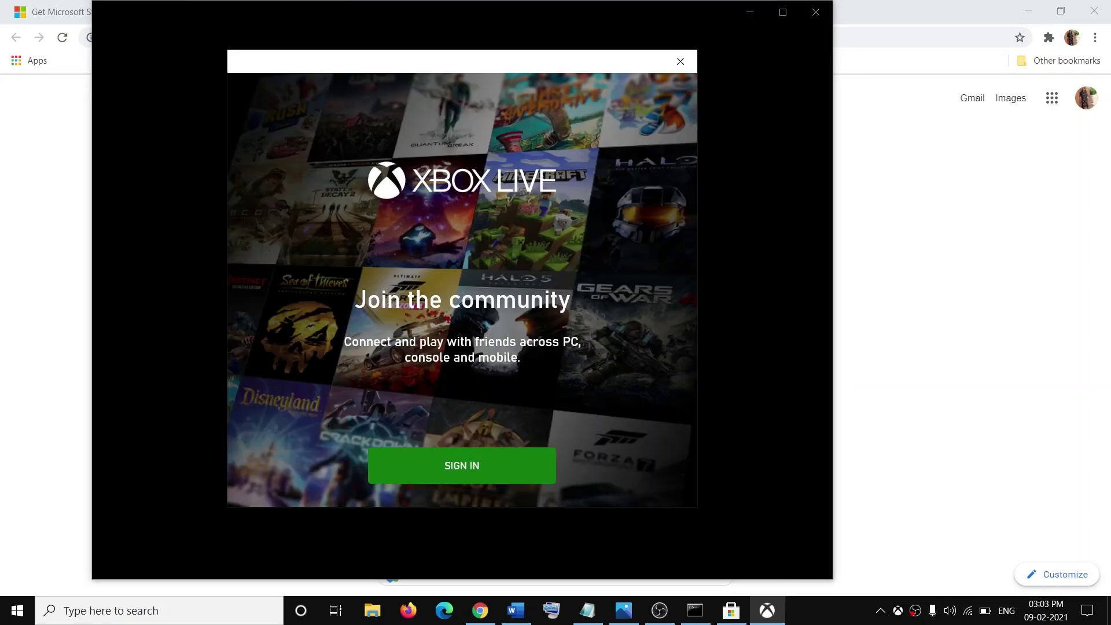
{"action": "left_click", "coordinate": [464, 465]}
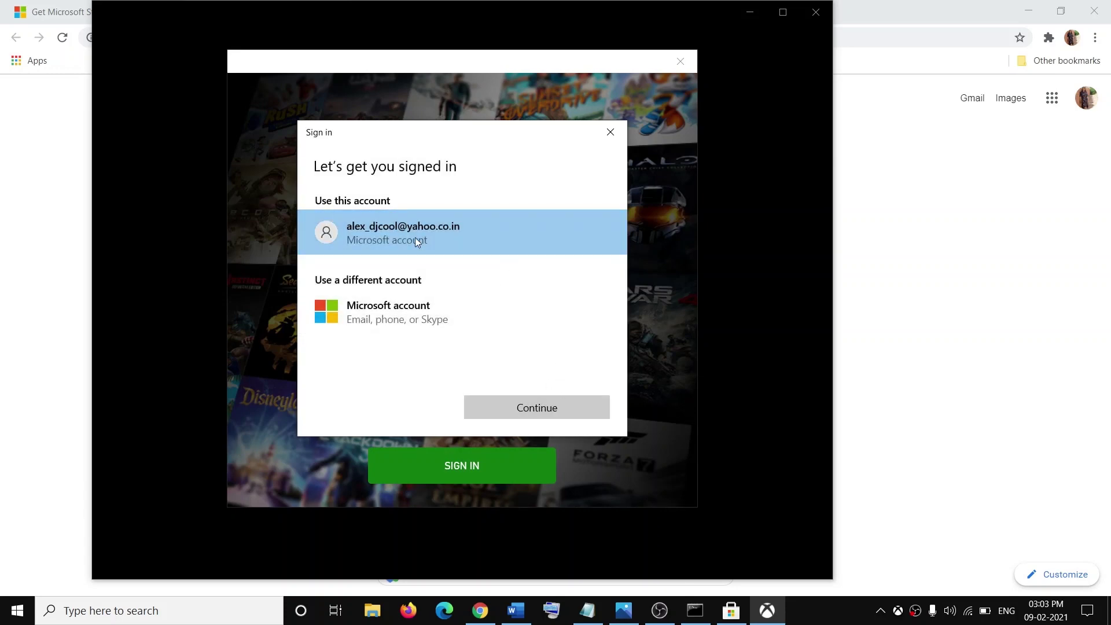
{"action": "left_click", "coordinate": [565, 411]}
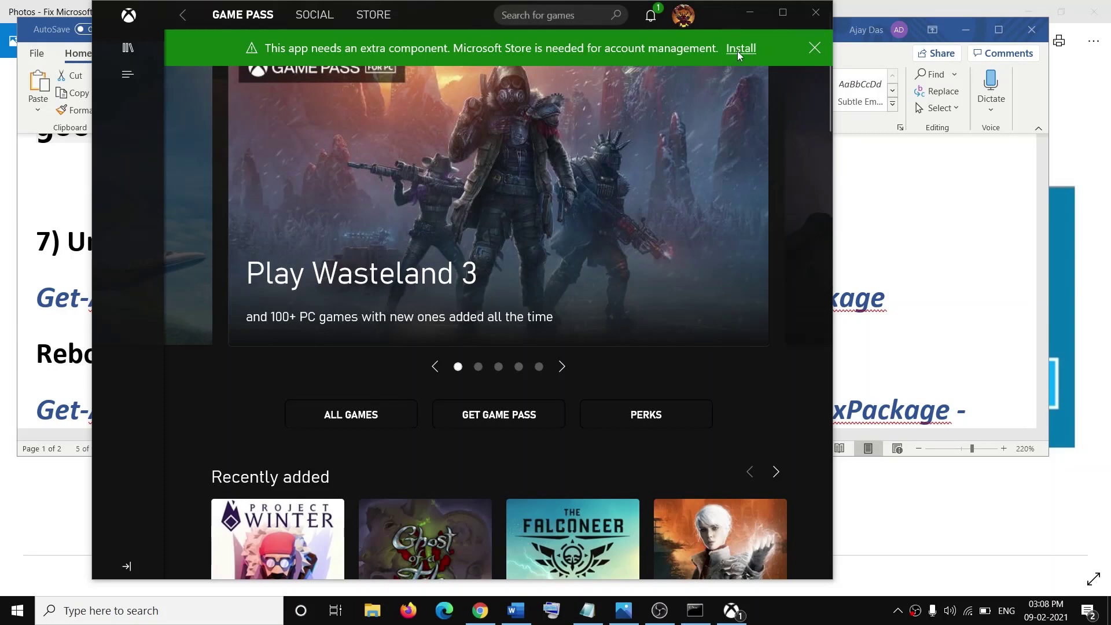
Step: Open the Xbox app's settings from the profile avatar and show the General section
{"action": "left_click", "coordinate": [683, 17]}
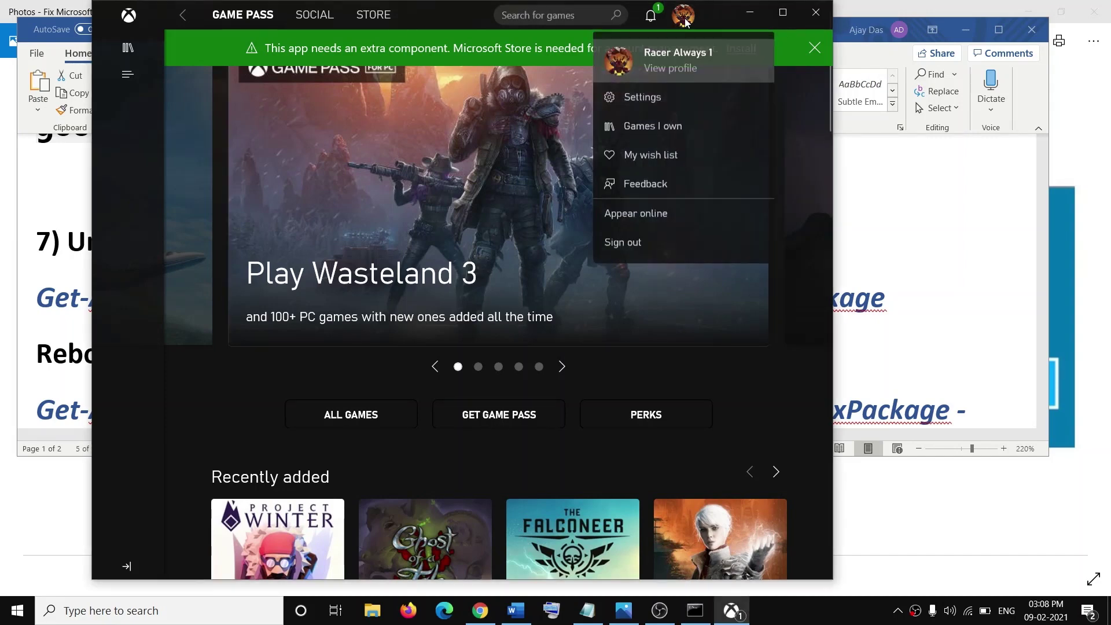
{"action": "left_click", "coordinate": [653, 98]}
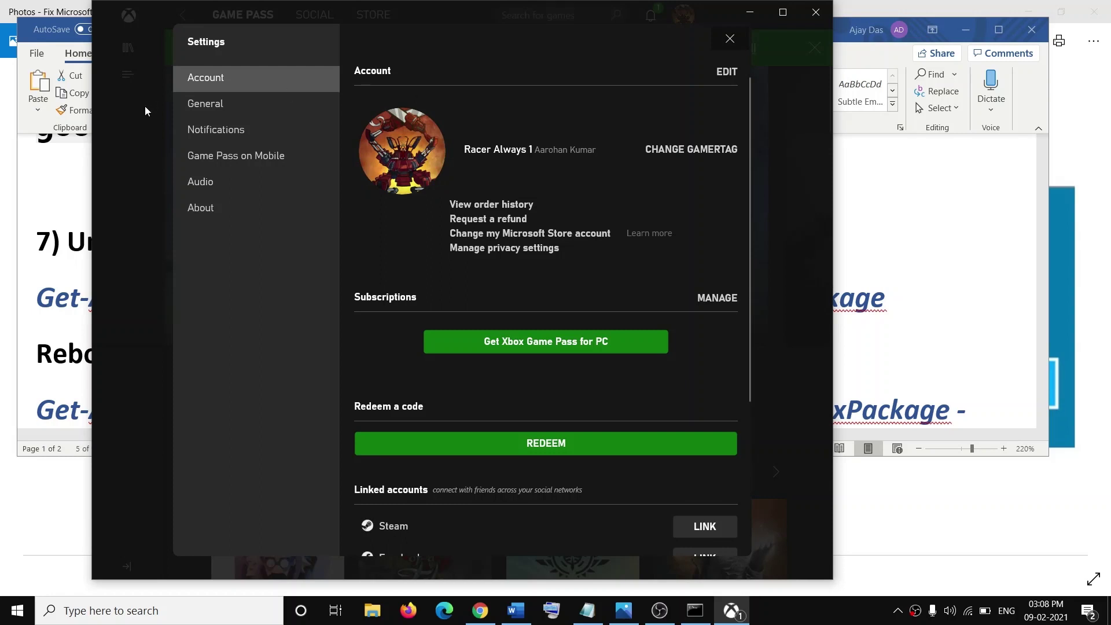
{"action": "left_click", "coordinate": [203, 105]}
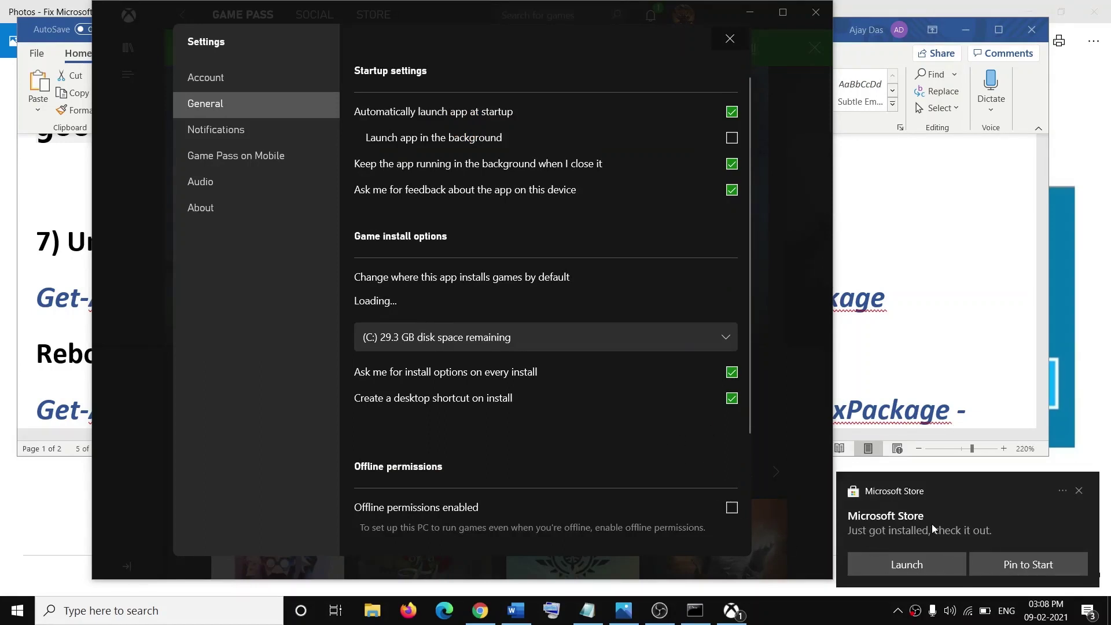
Step: Launch Microsoft Store from its installation notification, and open it again through a Windows search for "store"
{"action": "left_click", "coordinate": [906, 570]}
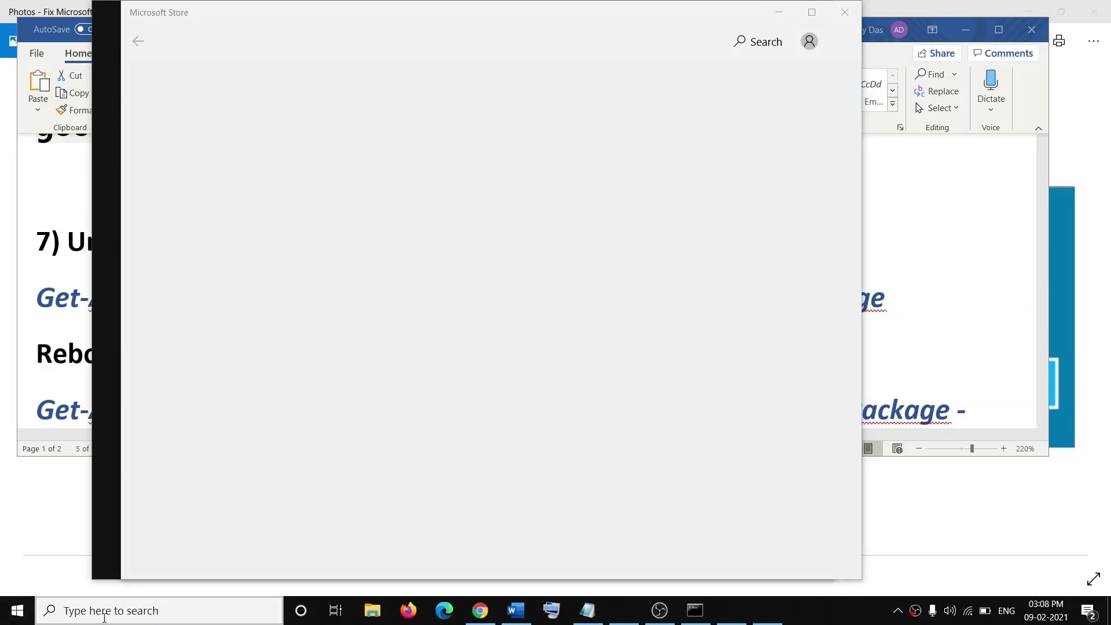
{"action": "left_click", "coordinate": [105, 617]}
{"action": "type", "text": "s"}
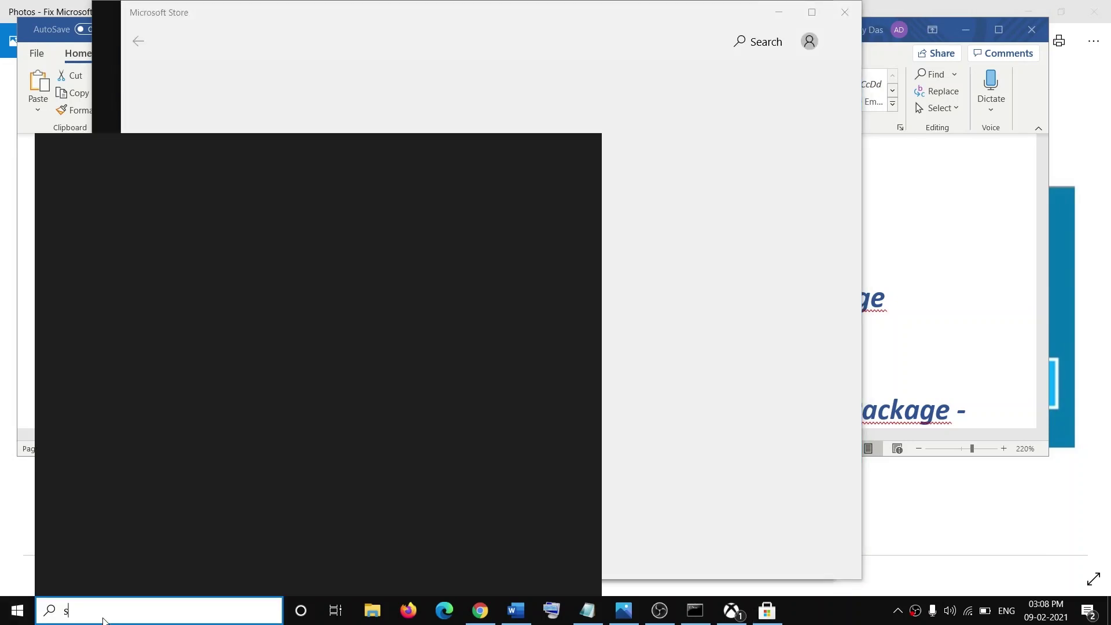
{"action": "type", "text": "tore"}
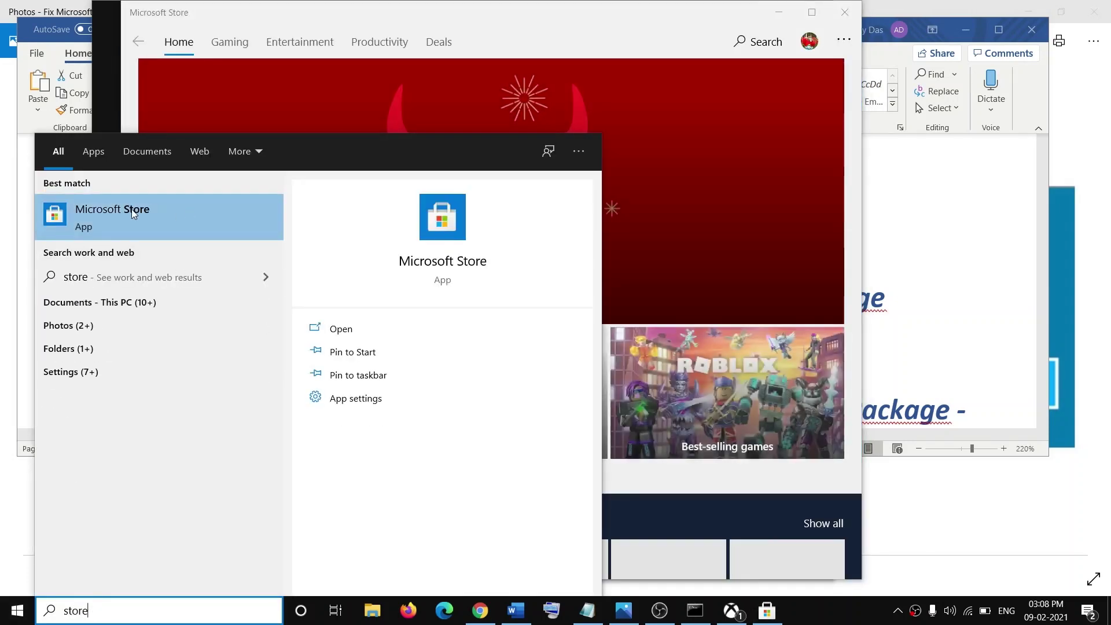
{"action": "left_click", "coordinate": [243, 217]}
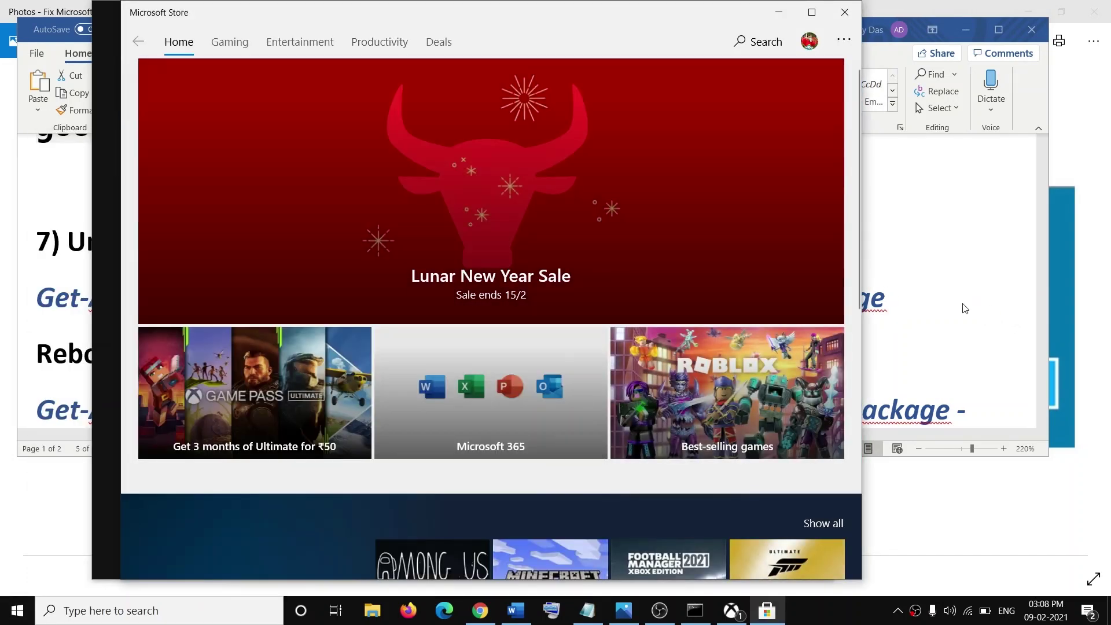
Step: Return to the Word document and select the first command under the "Uninstall & Reinstall Store" fix
{"action": "left_click", "coordinate": [962, 307]}
{"action": "triple_click", "coordinate": [584, 294]}
{"action": "scroll", "coordinate": [584, 294], "scroll_direction": "up", "scroll_amount": 4}
{"action": "scroll", "coordinate": [456, 301], "scroll_direction": "down", "scroll_amount": 3}
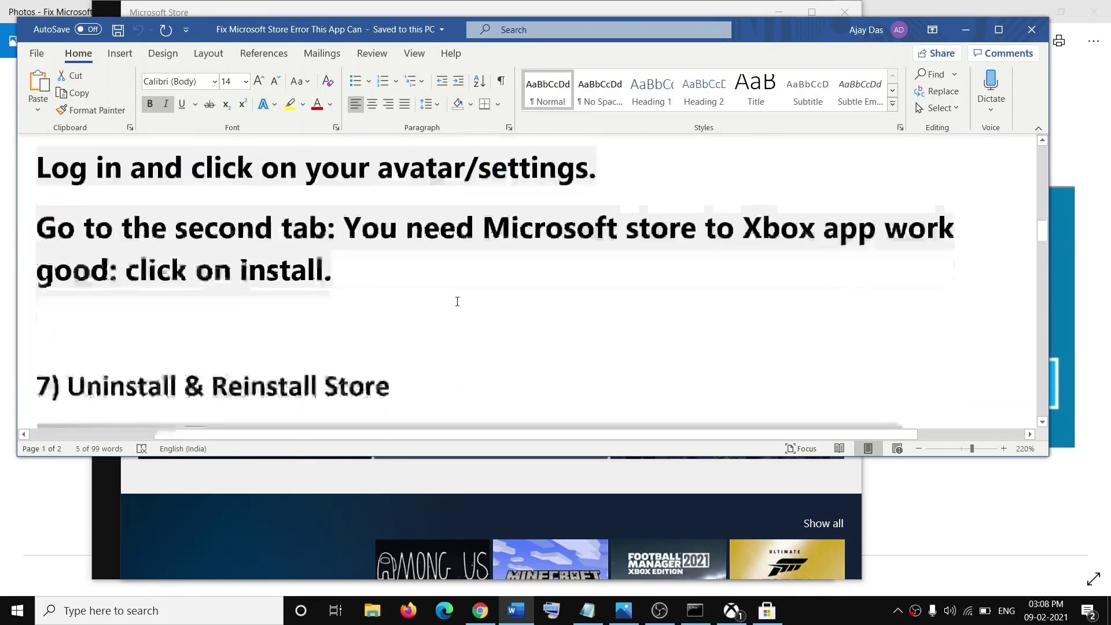
Step: Copy the command Get-AppxPackage -allusers *WindowsStore* | Remove-AppxPackage from the "Uninstall & Reinstall Store" section of the Word document
{"action": "scroll", "coordinate": [456, 304], "scroll_direction": "down", "scroll_amount": 2}
{"action": "scroll", "coordinate": [416, 295], "scroll_direction": "up", "scroll_amount": 1}
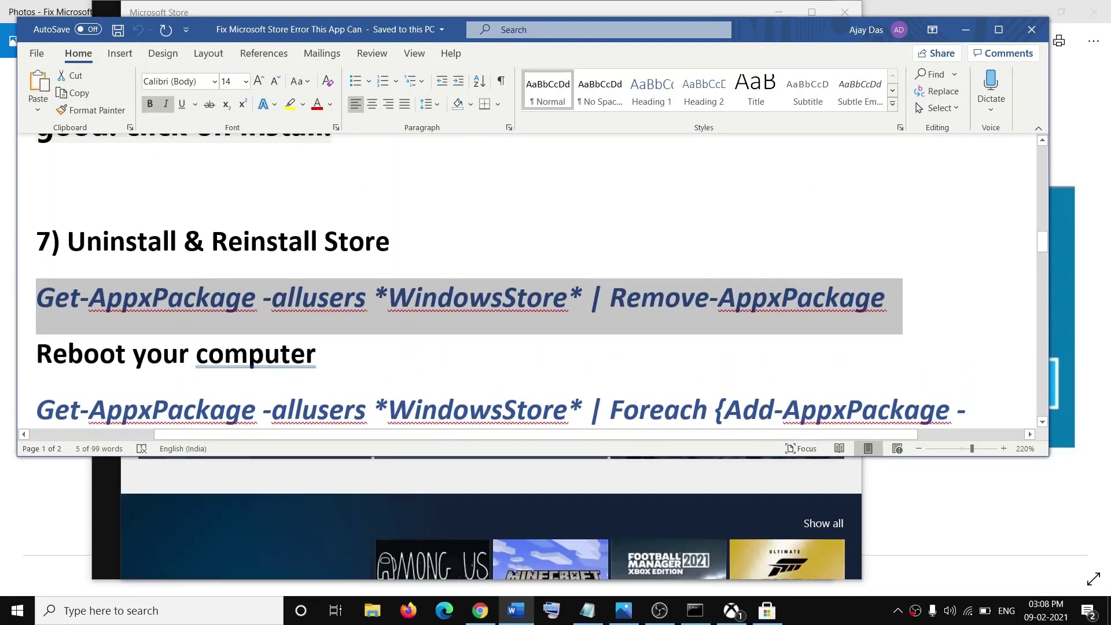
{"action": "triple_click", "coordinate": [93, 237]}
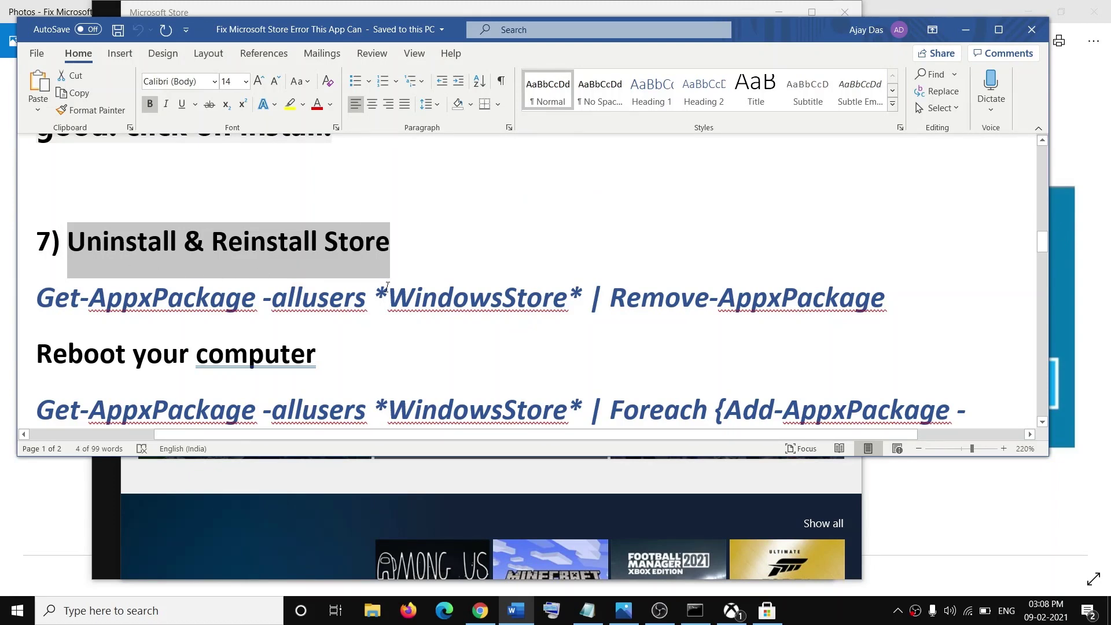
{"action": "scroll", "coordinate": [463, 289], "scroll_direction": "down", "scroll_amount": 2}
{"action": "scroll", "coordinate": [752, 292], "scroll_direction": "up", "scroll_amount": 2}
{"action": "left_click_drag", "start_coordinate": [891, 300], "coordinate": [58, 300]}
{"action": "key", "text": "ctrl+c"}
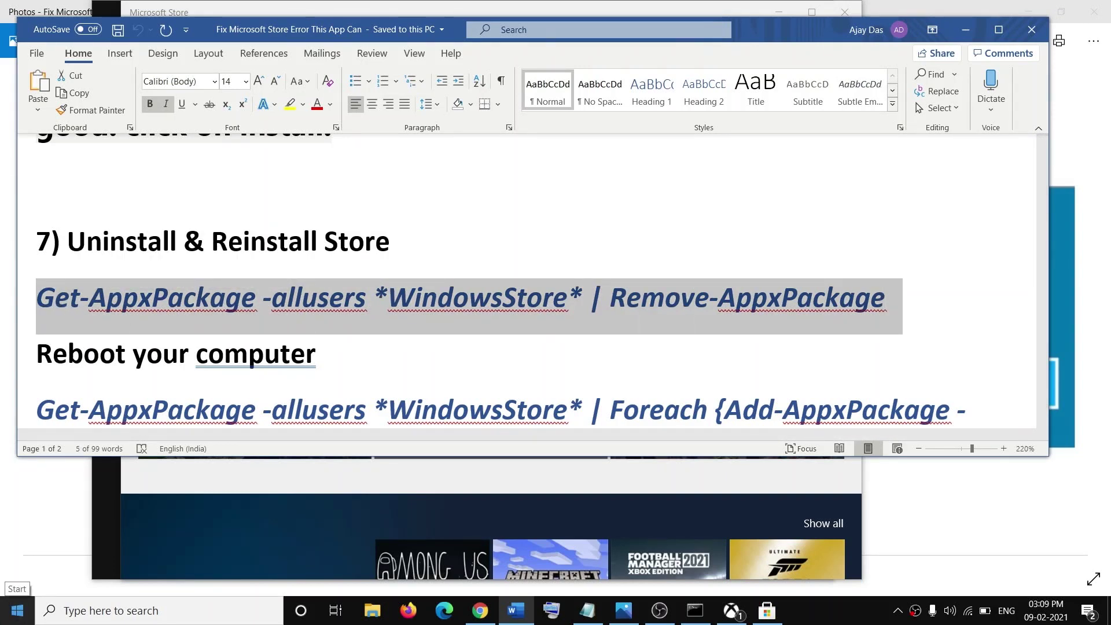
Step: Open Windows PowerShell as administrator and run the copied Get-AppxPackage -allusers *WindowsStore* | Remove-AppxPackage command
{"action": "right_click", "coordinate": [12, 620]}
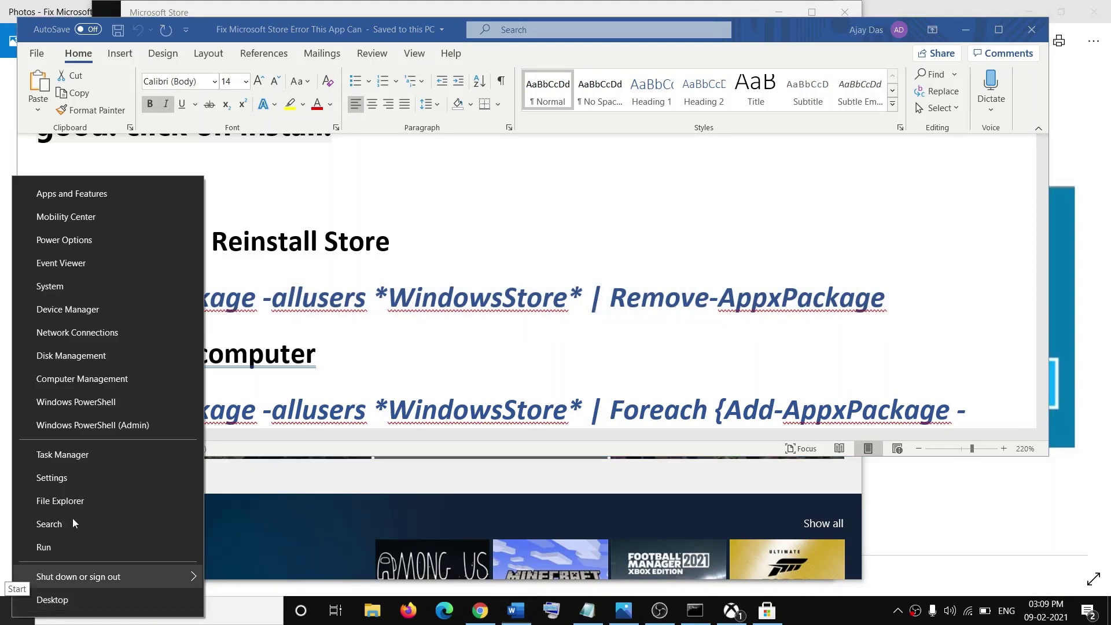
{"action": "left_click", "coordinate": [114, 426]}
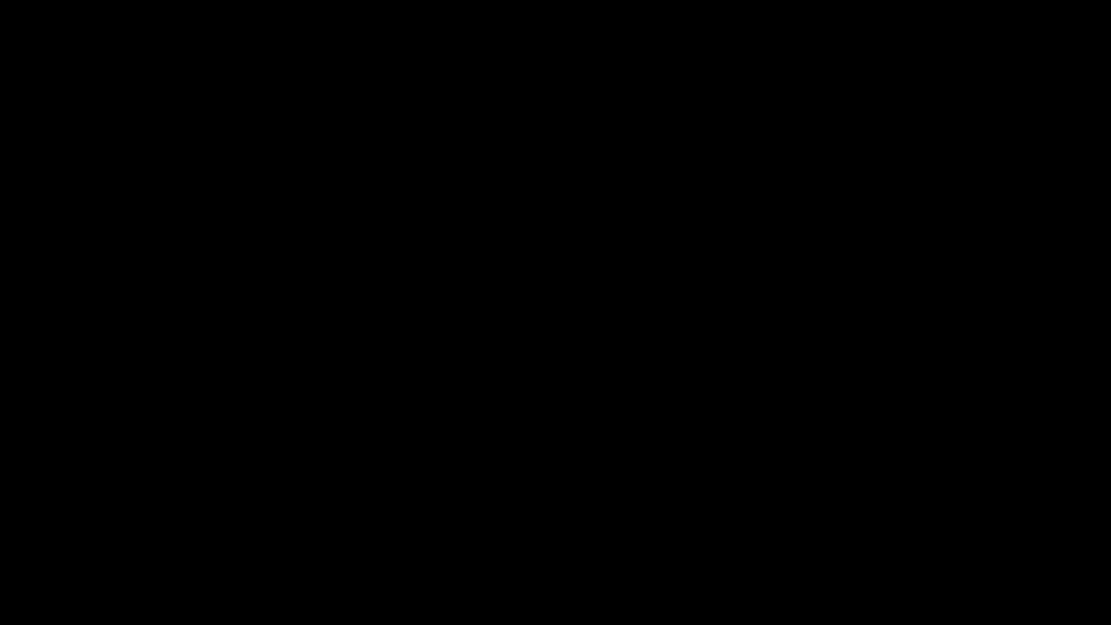
{"action": "key", "text": "ctrl+v"}
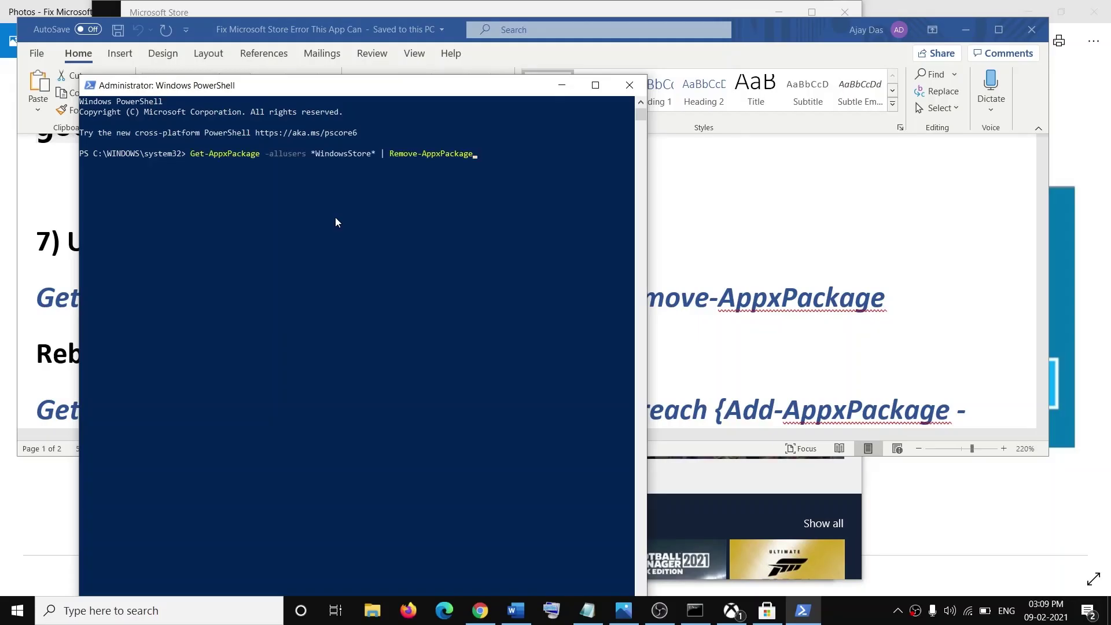
{"action": "key", "text": "Return"}
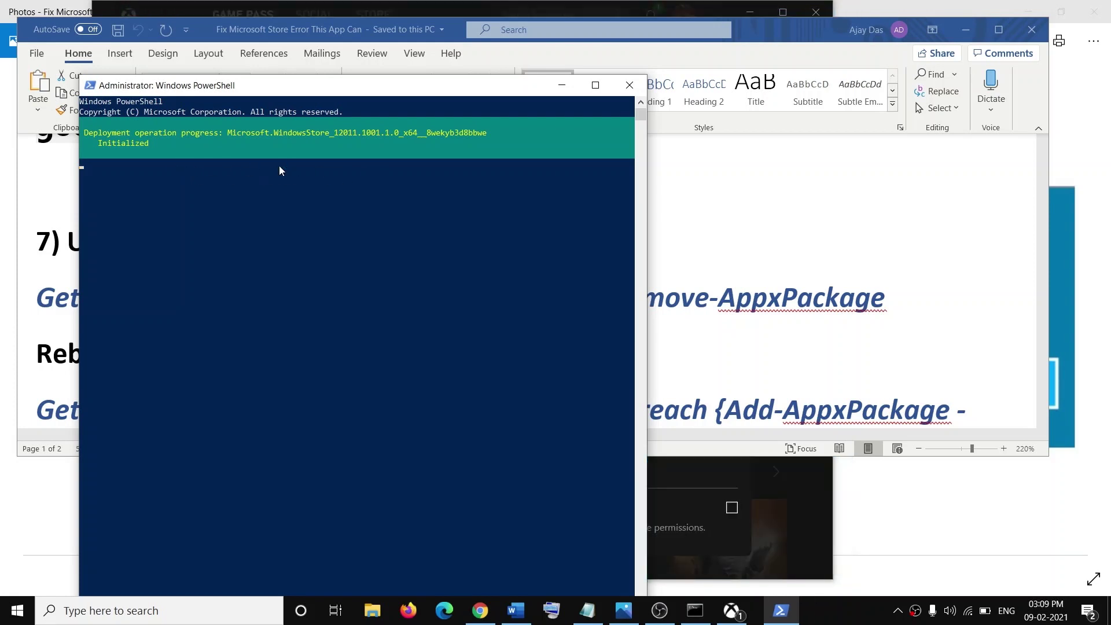
Step: Search Windows for "store" to check whether Microsoft Store is still listed, and close the search
{"action": "left_click", "coordinate": [87, 617]}
{"action": "type", "text": "store"}
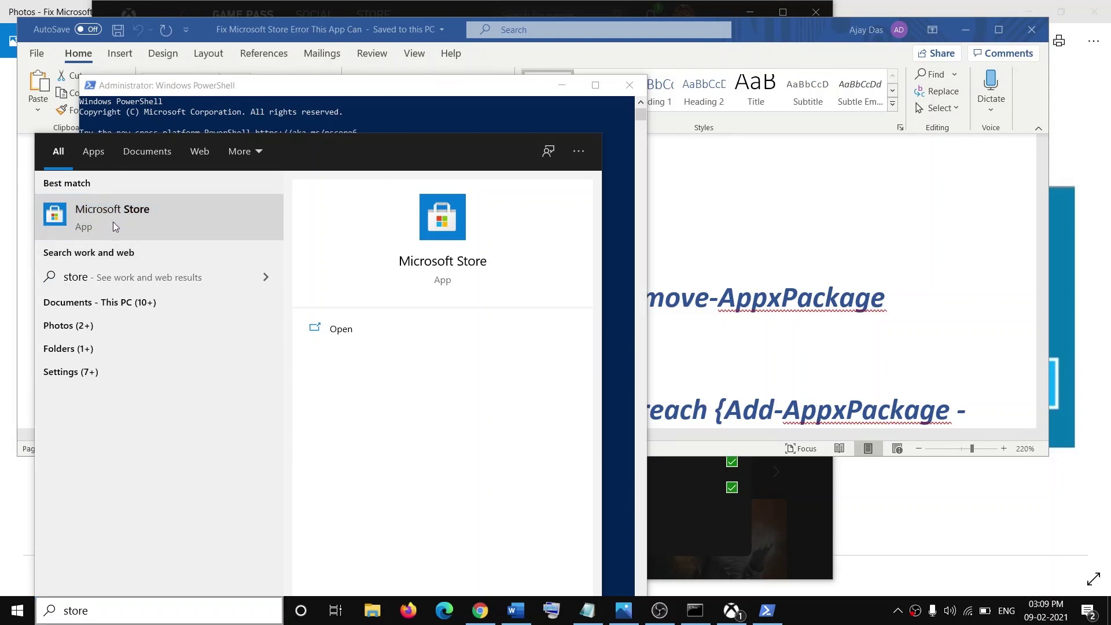
{"action": "left_click", "coordinate": [696, 245]}
Step: In the Word document, highlight the "Reboot your computer" line, and select the Foreach {Add-AppxPackage} command below it
{"action": "left_click", "coordinate": [343, 354]}
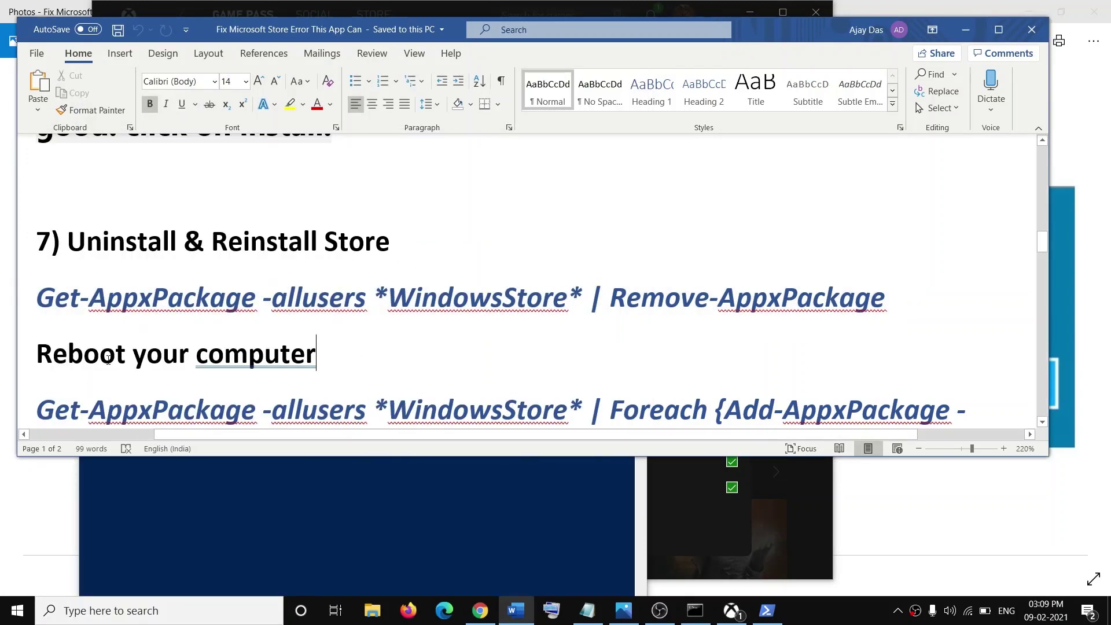
{"action": "left_click_drag", "start_coordinate": [50, 349], "coordinate": [336, 354]}
{"action": "scroll", "coordinate": [234, 341], "scroll_direction": "down", "scroll_amount": 3}
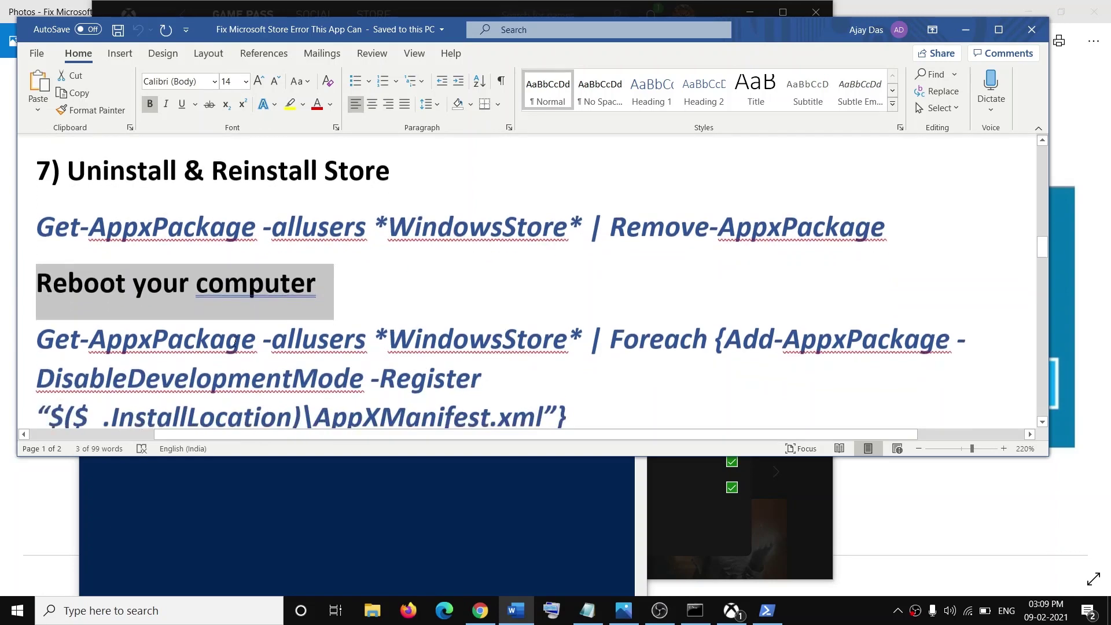
{"action": "left_click_drag", "start_coordinate": [592, 337], "coordinate": [58, 266]}
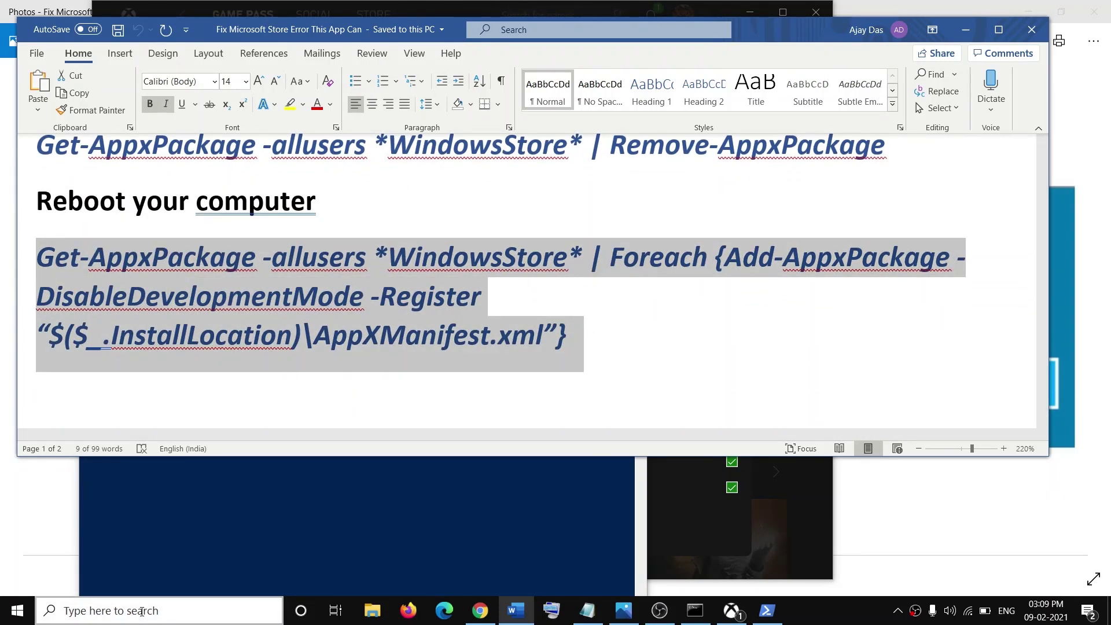
Step: Run Get-AppxPackage -allusers *WindowsStore* | Foreach {Add-AppxPackage -DisableDevelopmentMode -Register "$($_.InstallLocation)\AppXManifest.xml"} from the document in a new administrator PowerShell window
{"action": "right_click", "coordinate": [14, 614]}
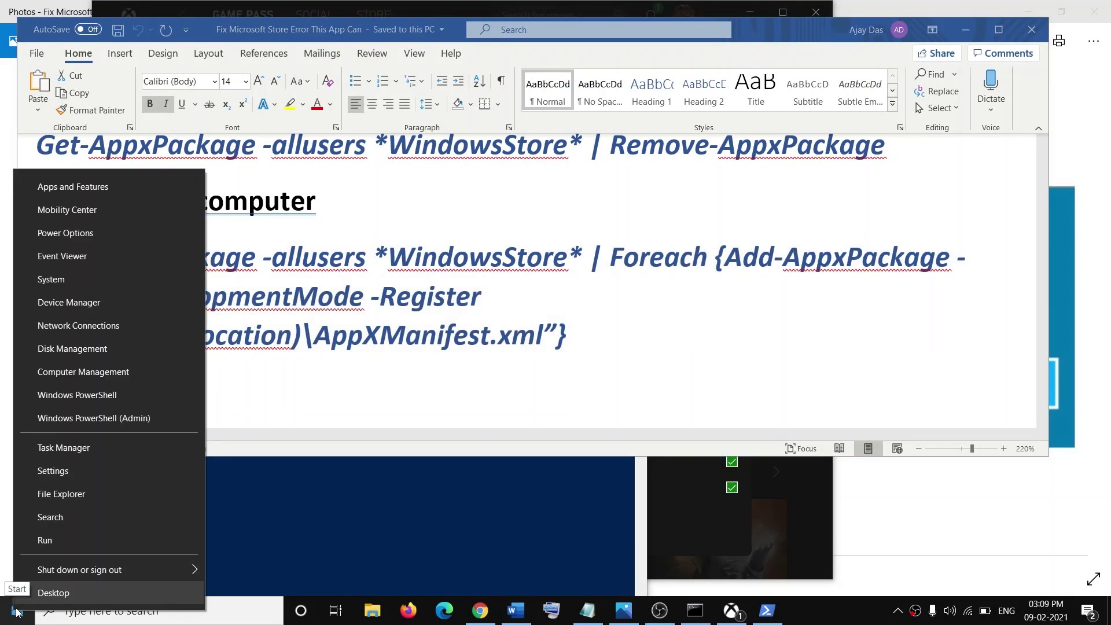
{"action": "left_click", "coordinate": [143, 419]}
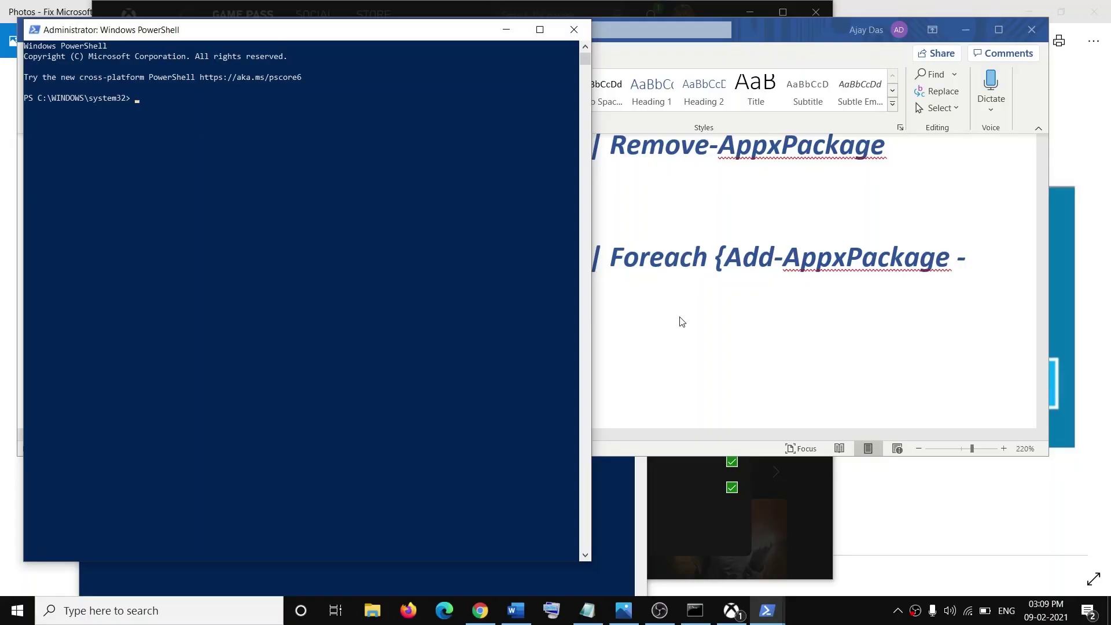
{"action": "left_click", "coordinate": [674, 321]}
{"action": "triple_click", "coordinate": [474, 308]}
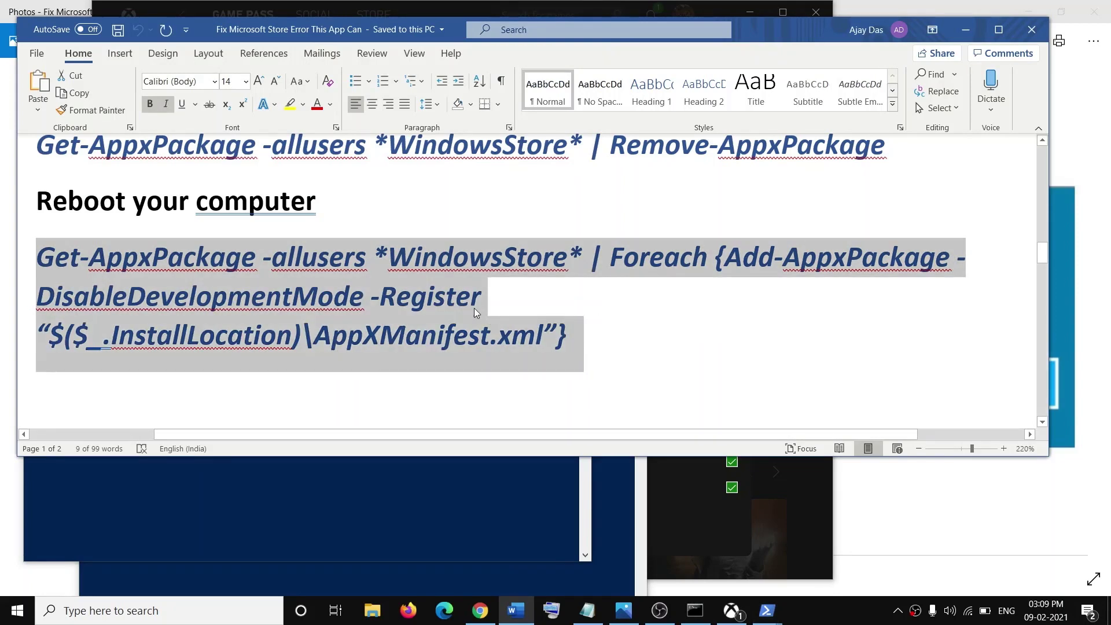
{"action": "key", "text": "alt+Tab"}
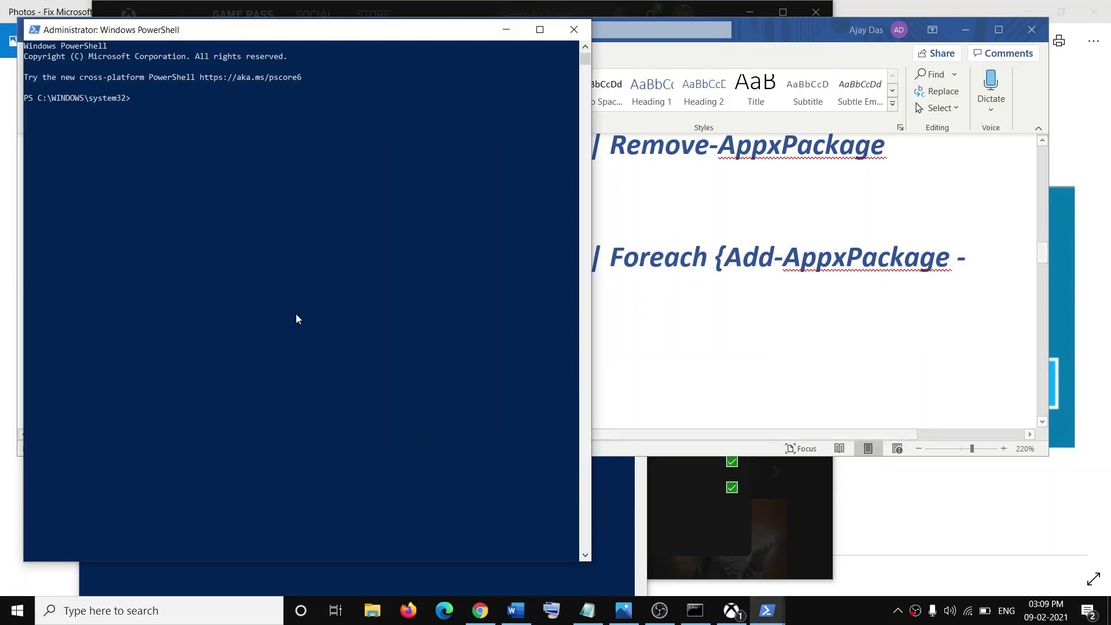
{"action": "type", "text": "Get-AppxPackage -allusers *WindowsStore* | Foreach {Add-AppxPackage -DisableDevelopmentMode -Register \"$($_.InstallLocation)\\AppXManifest.xml\"}"}
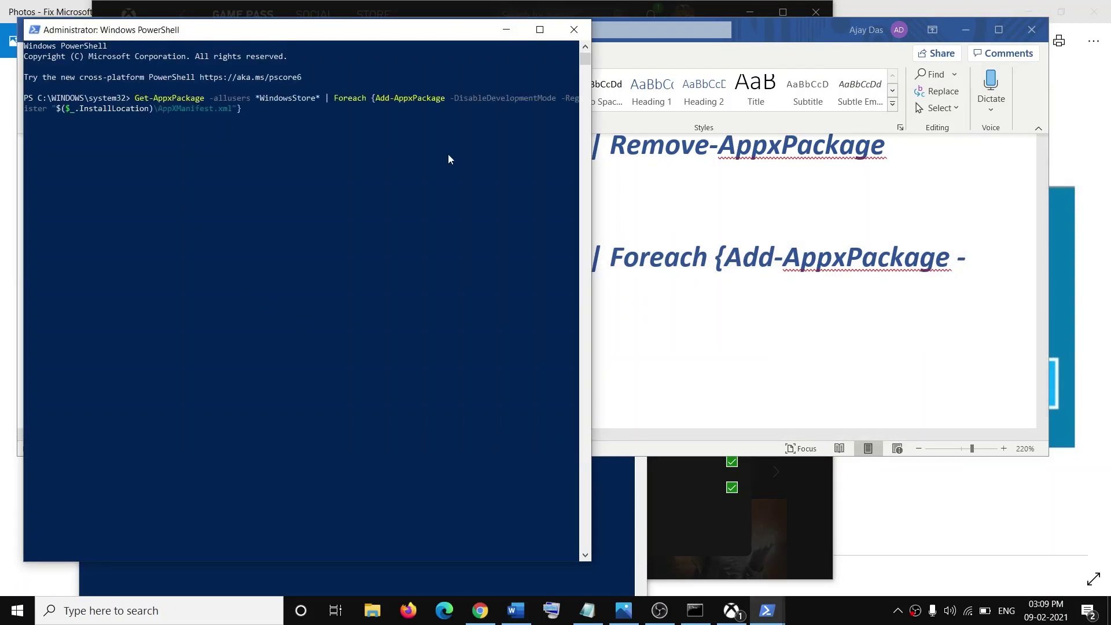
{"action": "key", "text": "Return"}
Step: Search Windows for "store", repeating the search until the app is listed, and launch Microsoft Store
{"action": "left_click", "coordinate": [259, 612]}
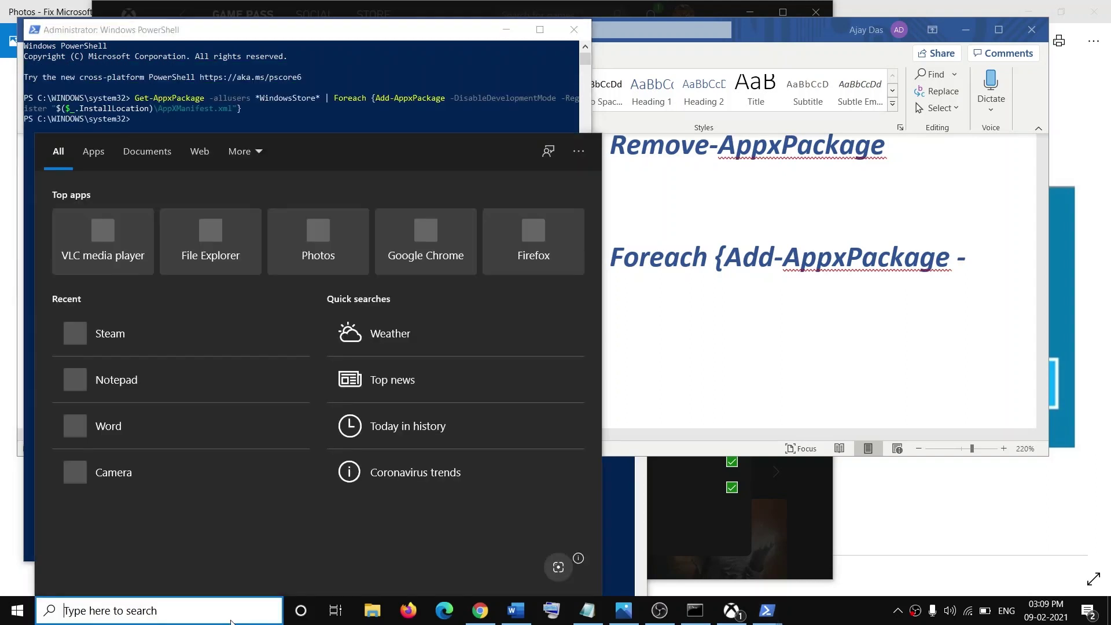
{"action": "type", "text": "store"}
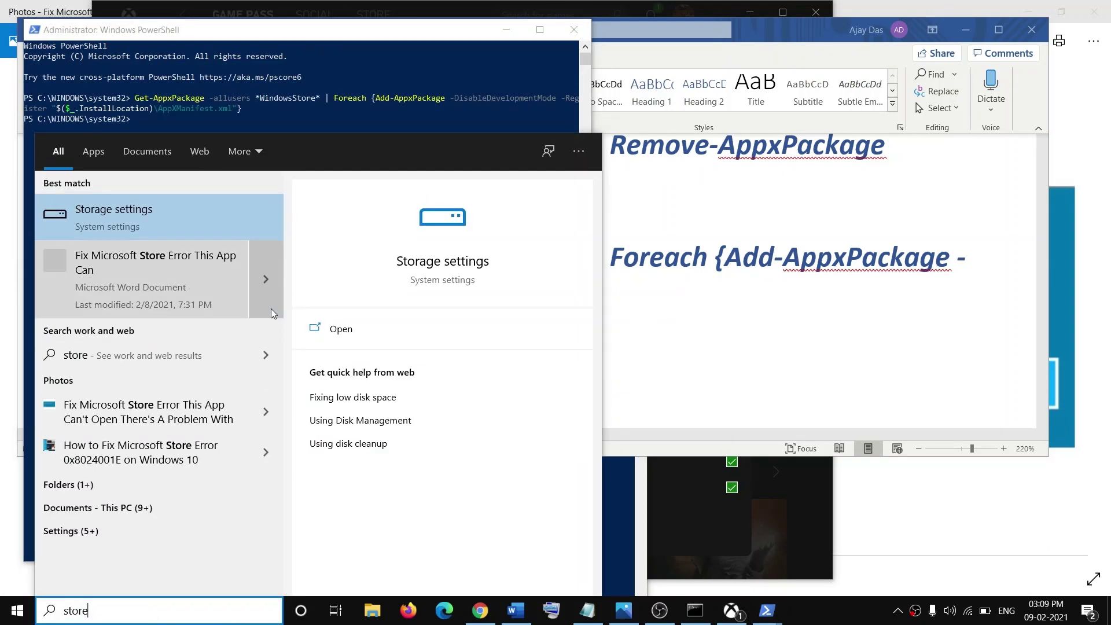
{"action": "key", "text": "BackSpace"}
{"action": "key", "text": "BackSpace"}
{"action": "key", "text": "BackSpace"}
{"action": "key", "text": "BackSpace"}
{"action": "key", "text": "BackSpace"}
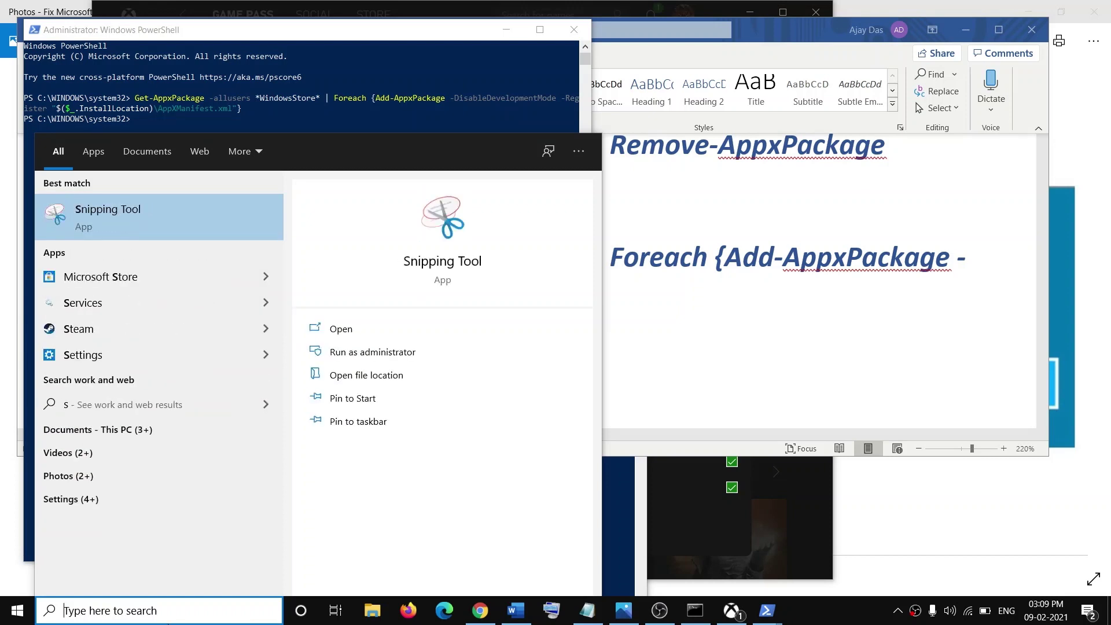
{"action": "type", "text": "store"}
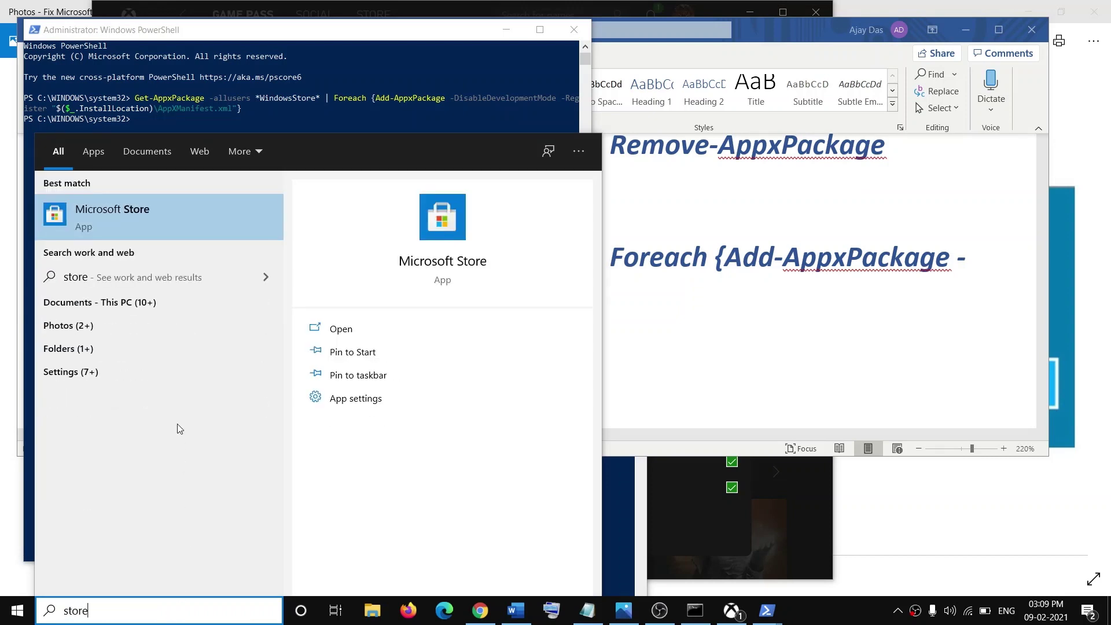
{"action": "left_click", "coordinate": [93, 210]}
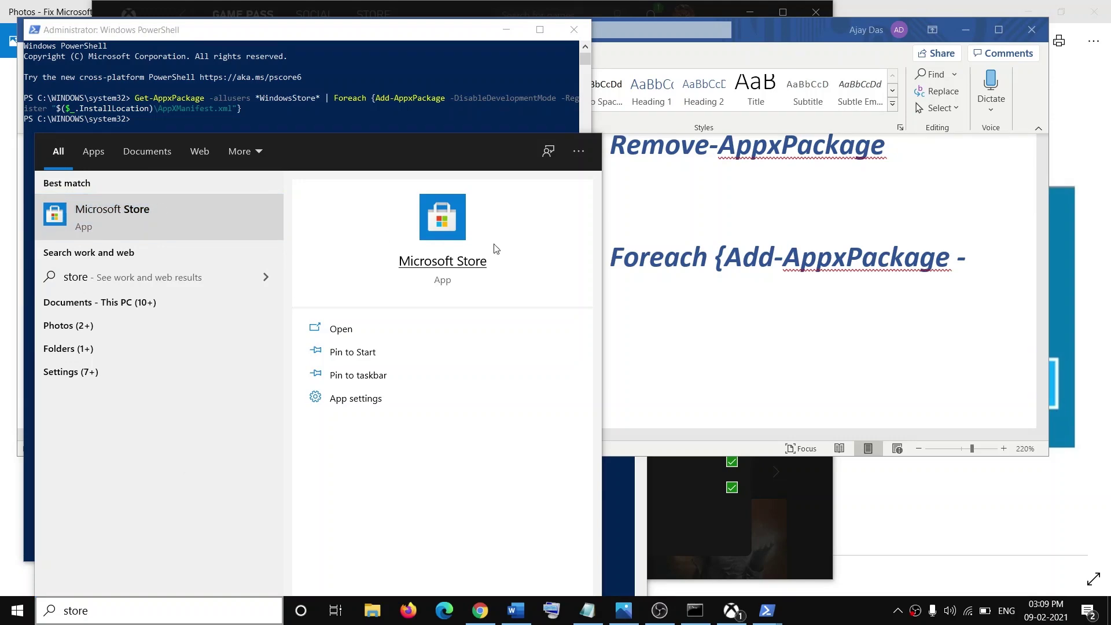
Step: Return to the Word document and review its title and fixes 1 to 4, highlighting the headings and the SFC and DISM commands
{"action": "left_click", "coordinate": [972, 305]}
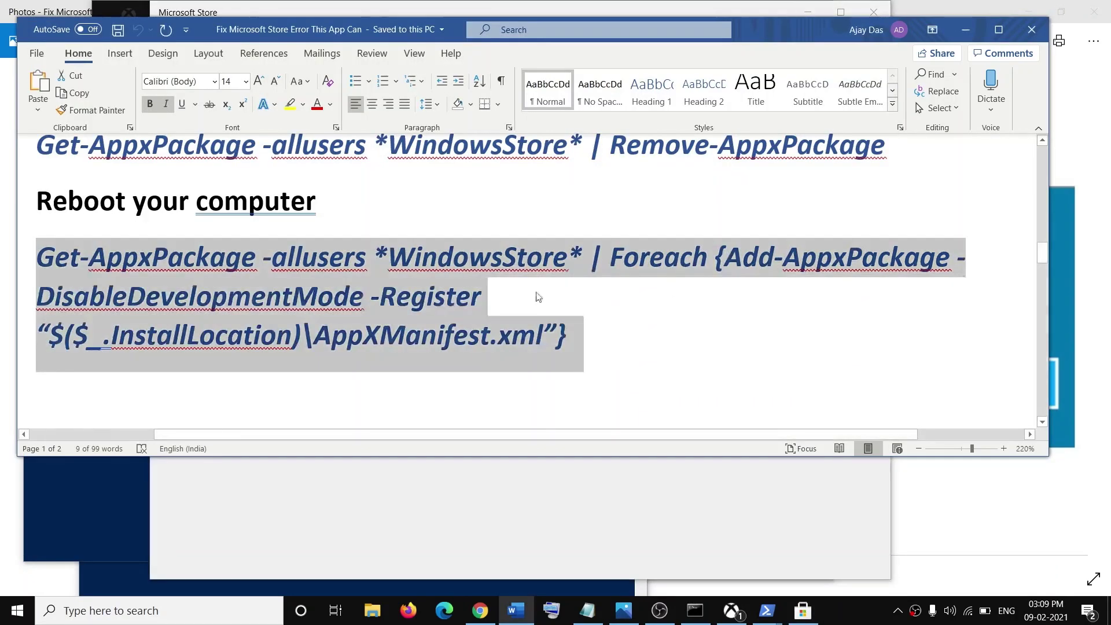
{"action": "scroll", "coordinate": [525, 343], "scroll_direction": "up", "scroll_amount": 20}
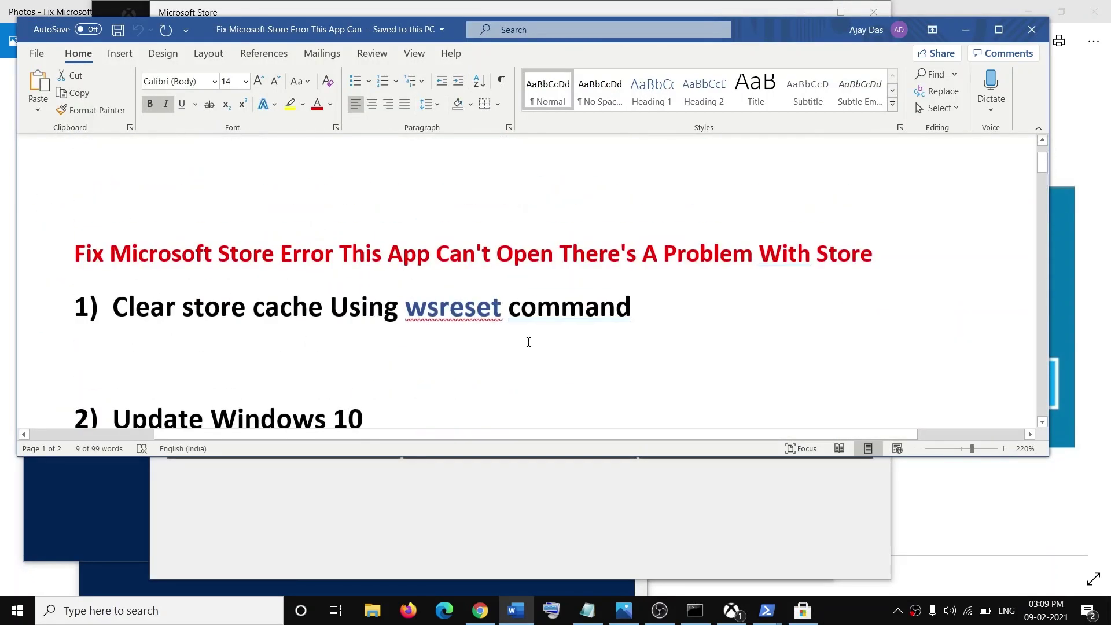
{"action": "scroll", "coordinate": [450, 328], "scroll_direction": "down", "scroll_amount": 2}
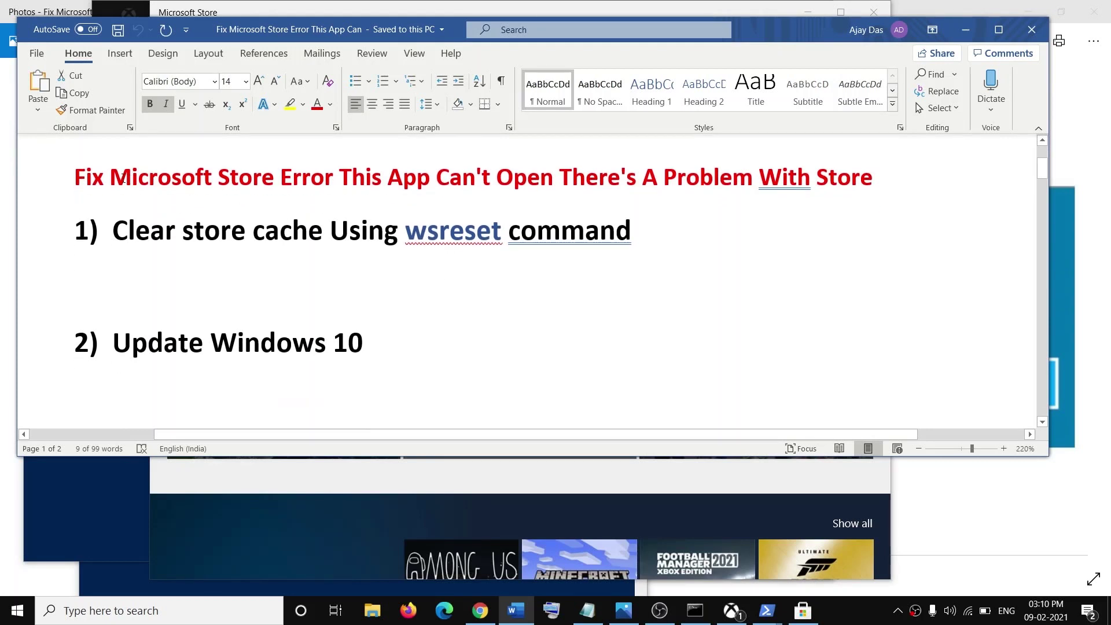
{"action": "left_click_drag", "start_coordinate": [123, 178], "coordinate": [746, 195]}
{"action": "left_click_drag", "start_coordinate": [116, 223], "coordinate": [372, 347]}
{"action": "scroll", "coordinate": [372, 356], "scroll_direction": "down", "scroll_amount": 3}
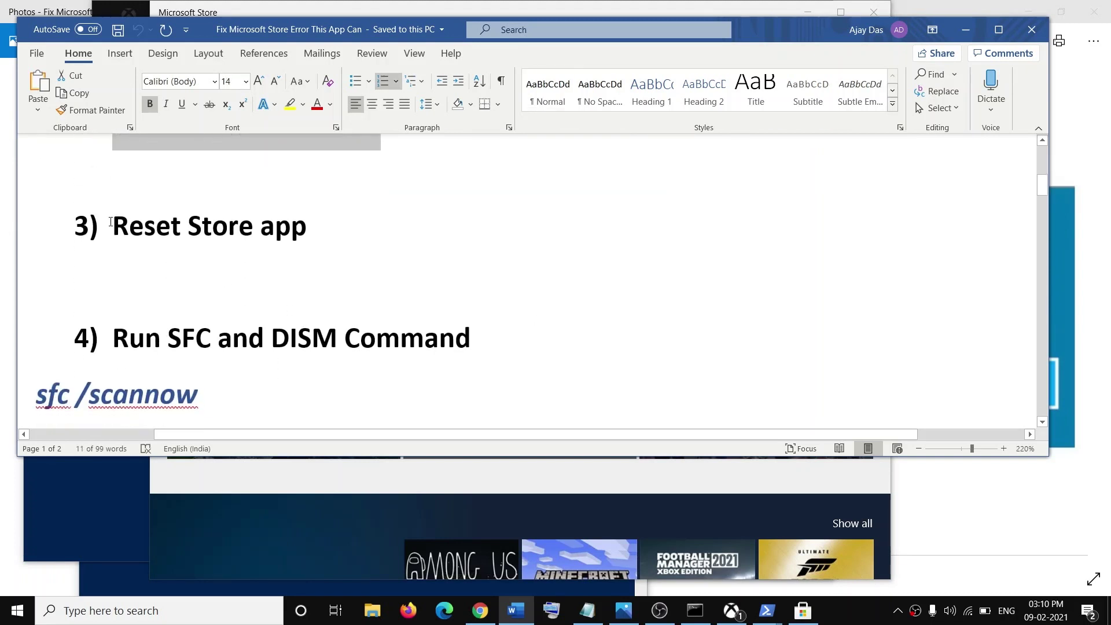
{"action": "left_click_drag", "start_coordinate": [110, 221], "coordinate": [456, 366]}
{"action": "scroll", "coordinate": [395, 317], "scroll_direction": "down", "scroll_amount": 3}
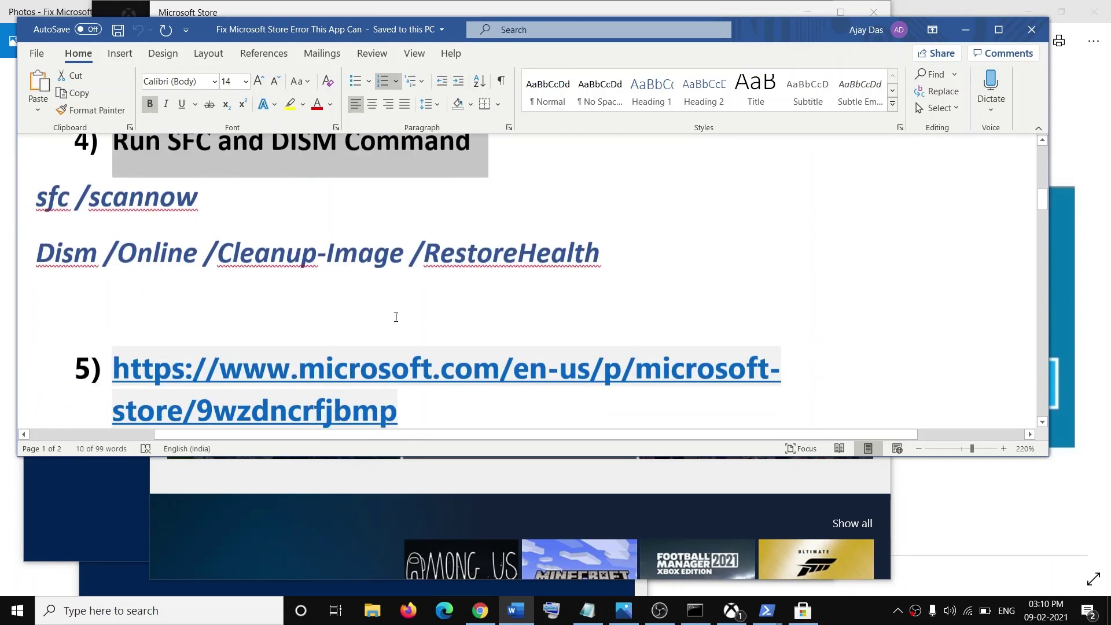
{"action": "scroll", "coordinate": [395, 317], "scroll_direction": "down", "scroll_amount": 1}
{"action": "left_click_drag", "start_coordinate": [39, 171], "coordinate": [115, 224]}
{"action": "scroll", "coordinate": [370, 293], "scroll_direction": "down", "scroll_amount": 2}
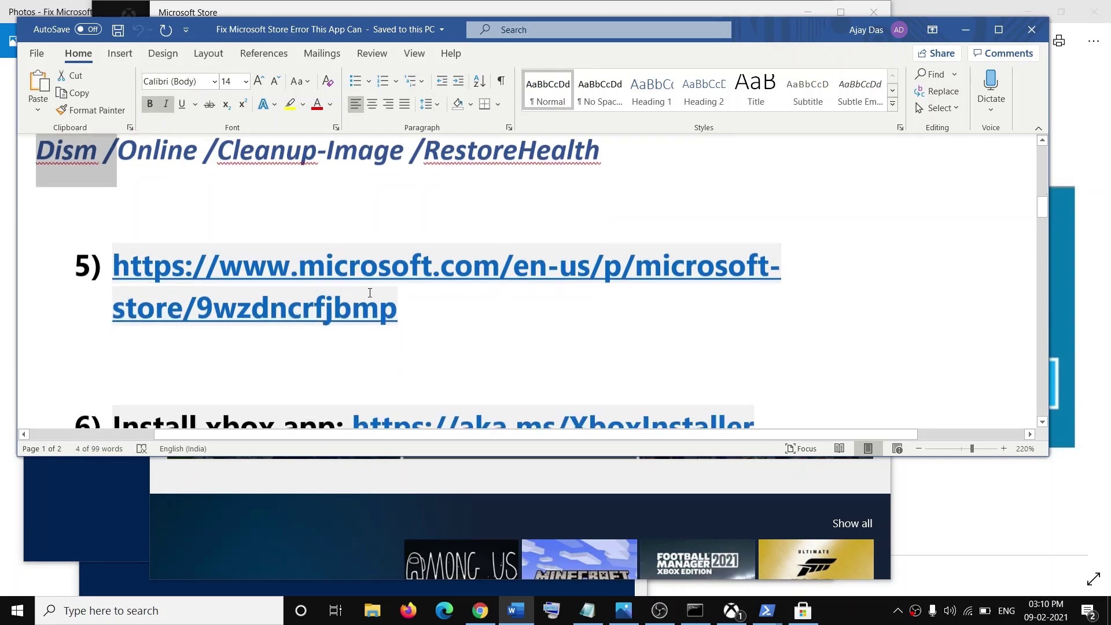
Step: Review fixes 5 to 7 in the document, highlighting the Store link, Xbox app instructions and re-registration command, and return to the title
{"action": "scroll", "coordinate": [370, 293], "scroll_direction": "up", "scroll_amount": 3}
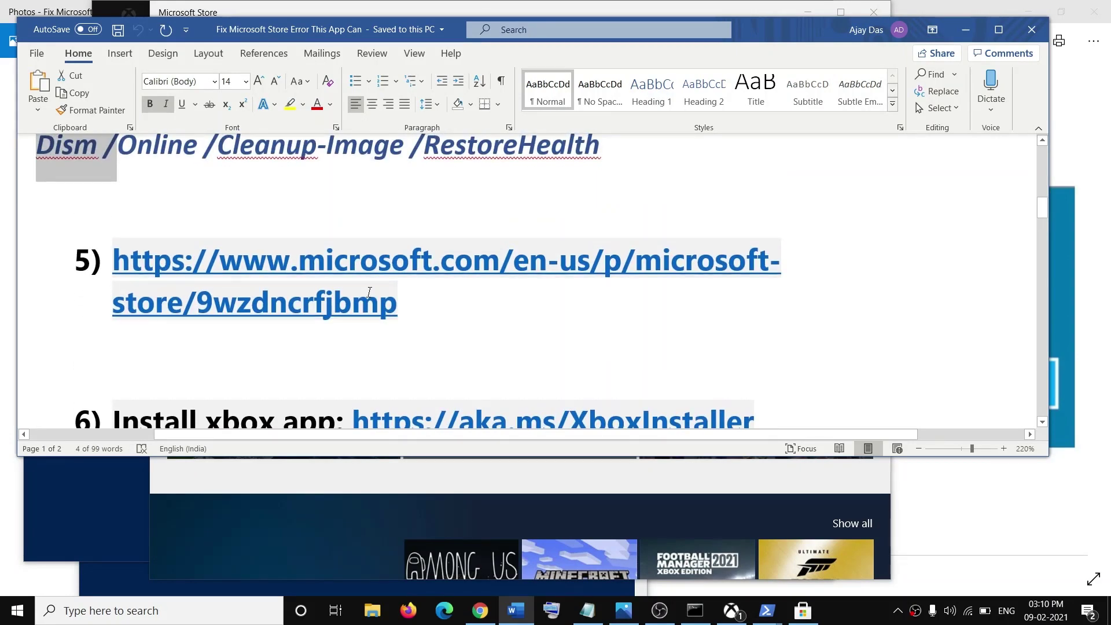
{"action": "scroll", "coordinate": [315, 261], "scroll_direction": "down", "scroll_amount": 3}
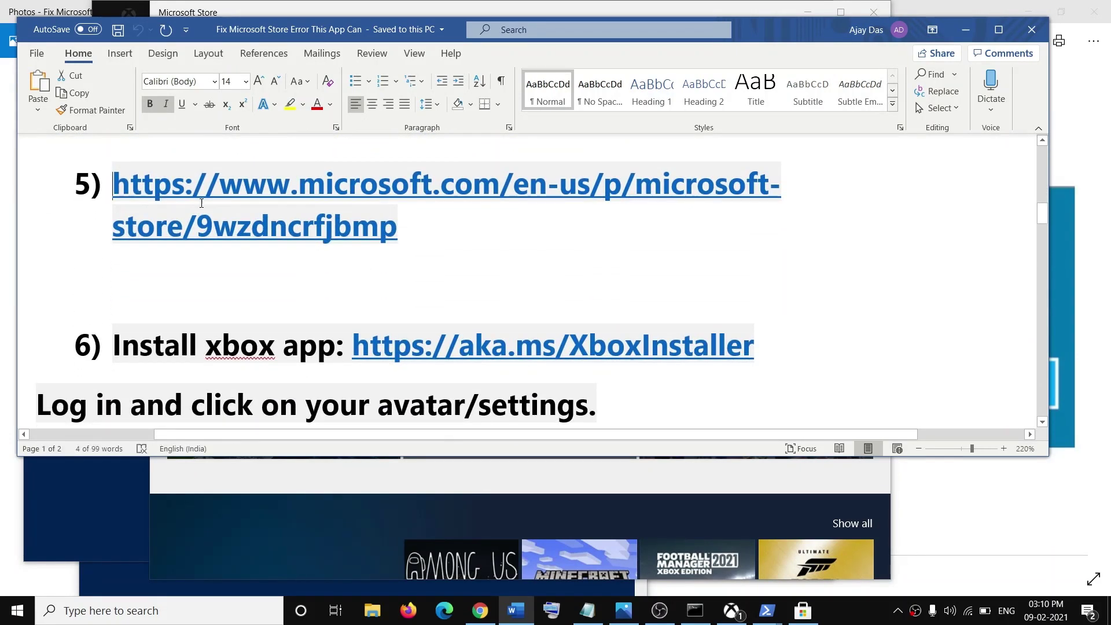
{"action": "left_click_drag", "start_coordinate": [202, 203], "coordinate": [385, 238]}
{"action": "scroll", "coordinate": [202, 298], "scroll_direction": "down", "scroll_amount": 2}
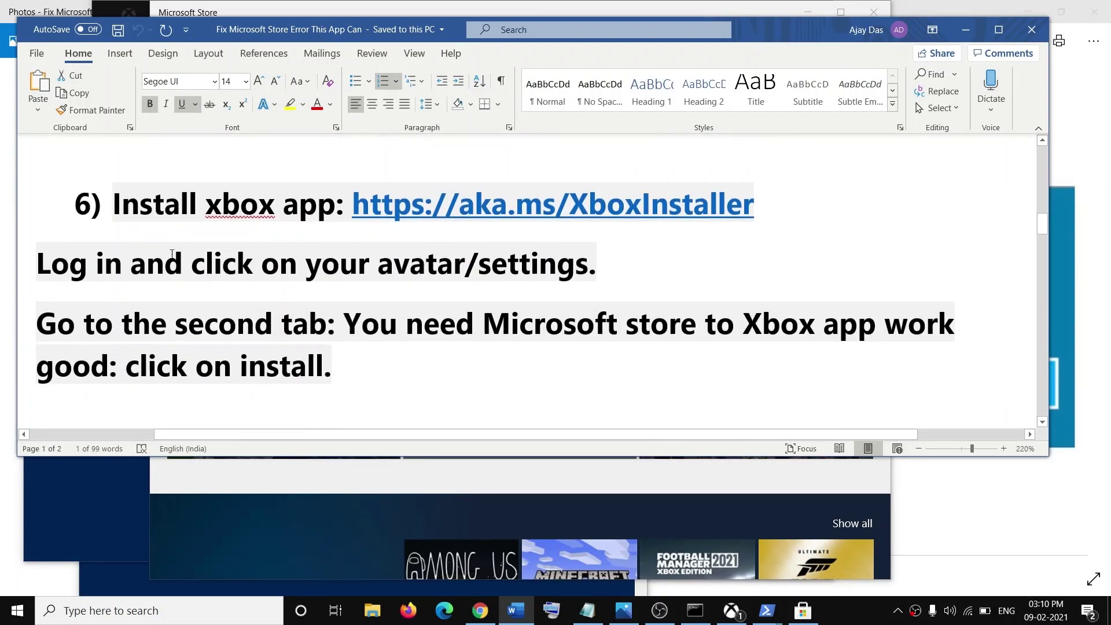
{"action": "left_click_drag", "start_coordinate": [122, 194], "coordinate": [335, 199]}
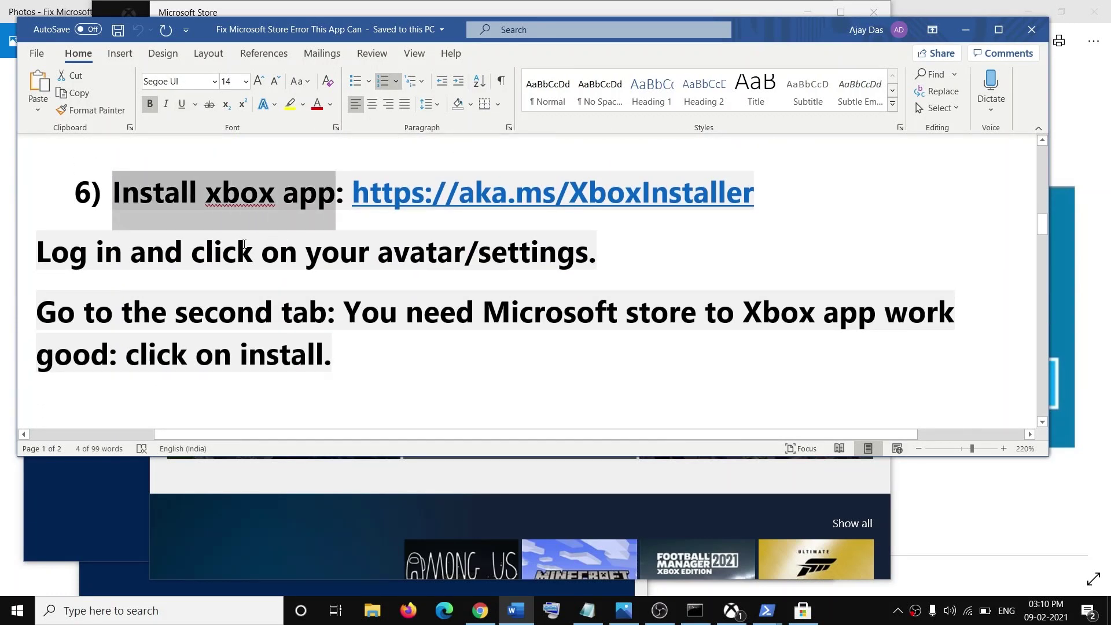
{"action": "left_click_drag", "start_coordinate": [222, 251], "coordinate": [463, 316]}
{"action": "scroll", "coordinate": [339, 351], "scroll_direction": "down", "scroll_amount": 4}
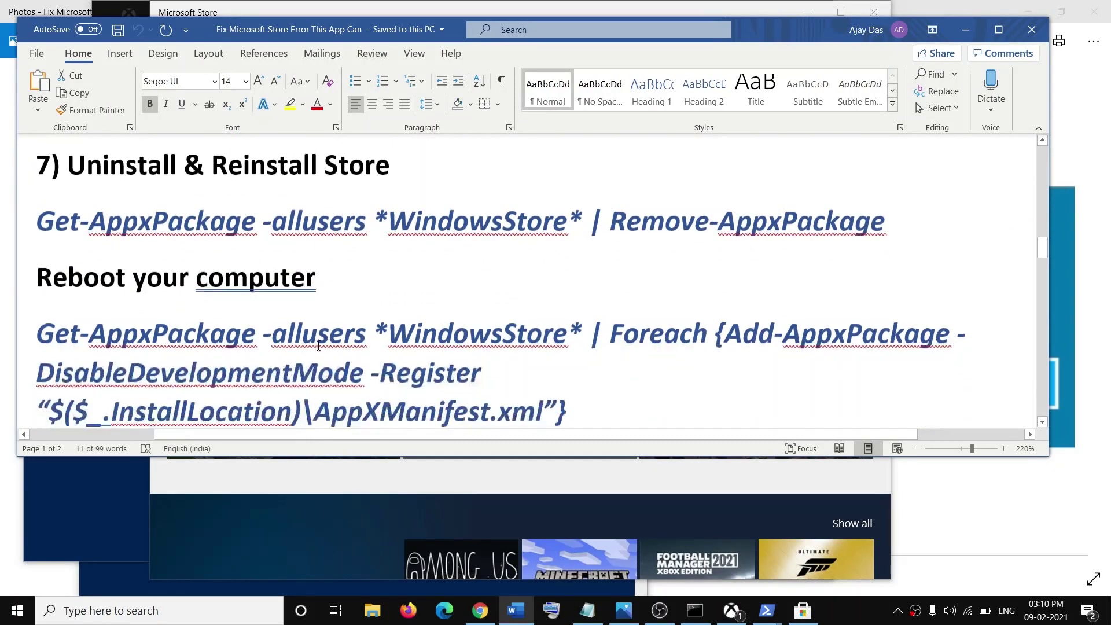
{"action": "scroll", "coordinate": [319, 345], "scroll_direction": "up", "scroll_amount": 2}
{"action": "scroll", "coordinate": [264, 321], "scroll_direction": "down", "scroll_amount": 4}
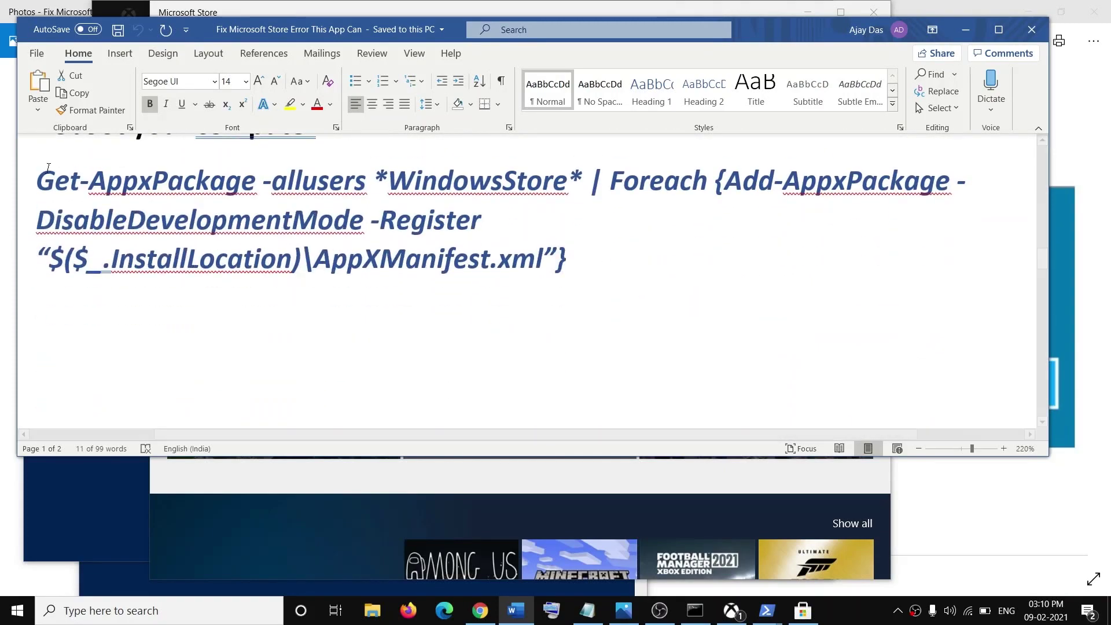
{"action": "left_click_drag", "start_coordinate": [49, 174], "coordinate": [567, 271]}
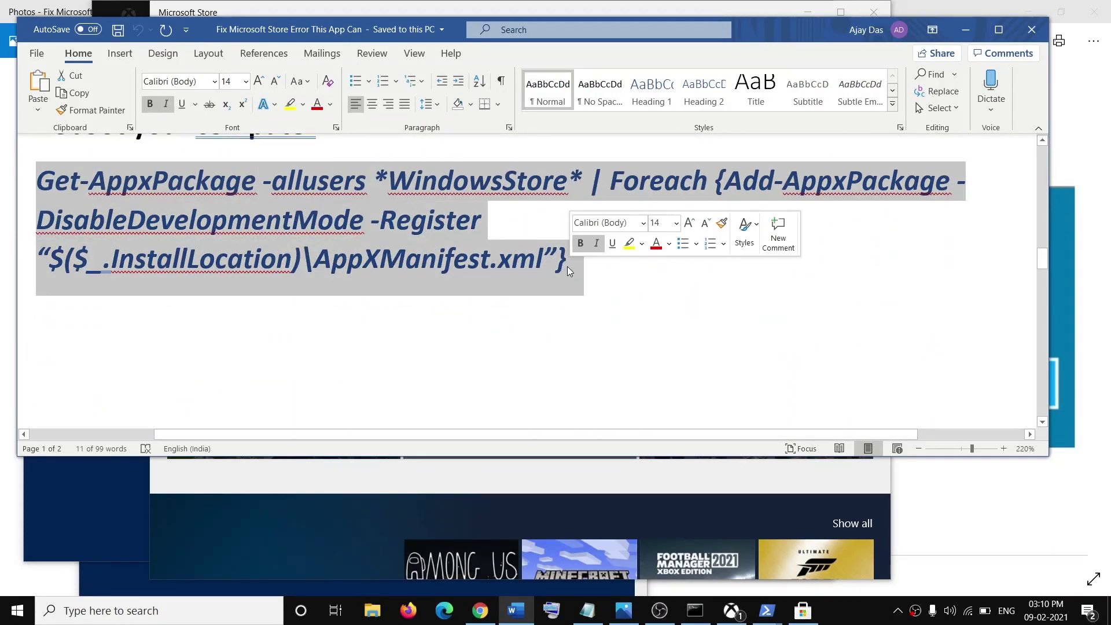
{"action": "scroll", "coordinate": [484, 322], "scroll_direction": "up", "scroll_amount": 15}
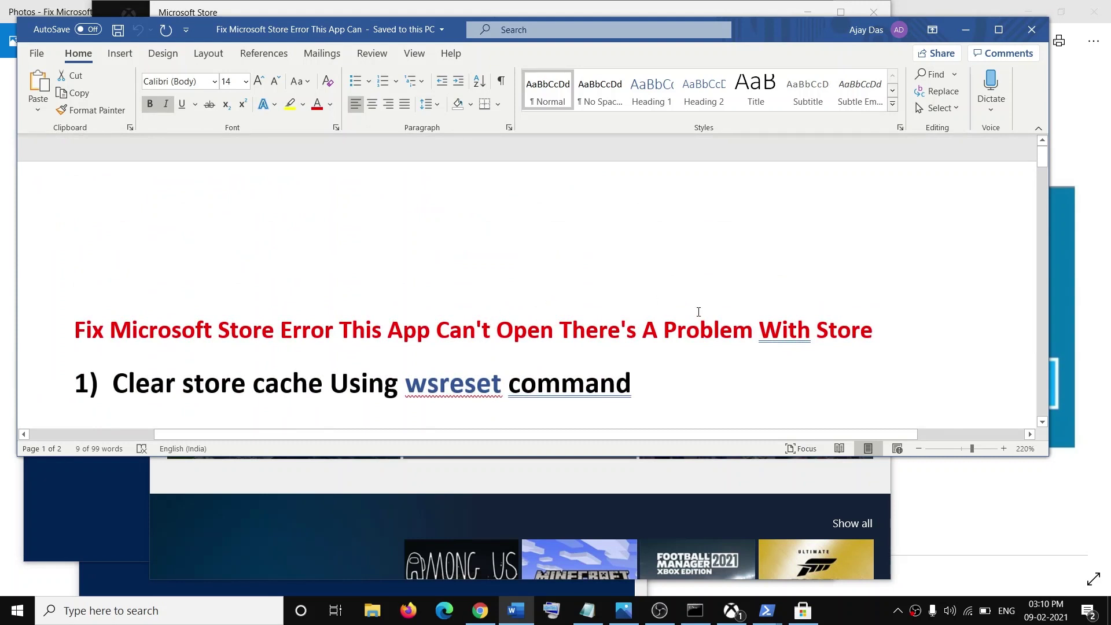
{"action": "left_click", "coordinate": [858, 333]}
{"action": "left_click", "coordinate": [845, 617]}
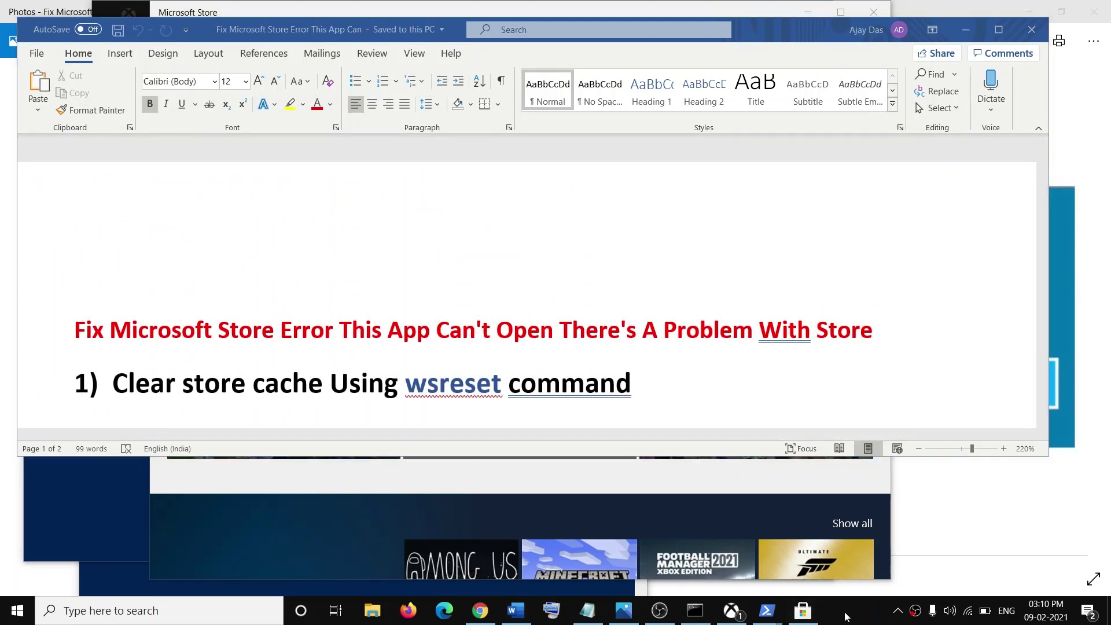